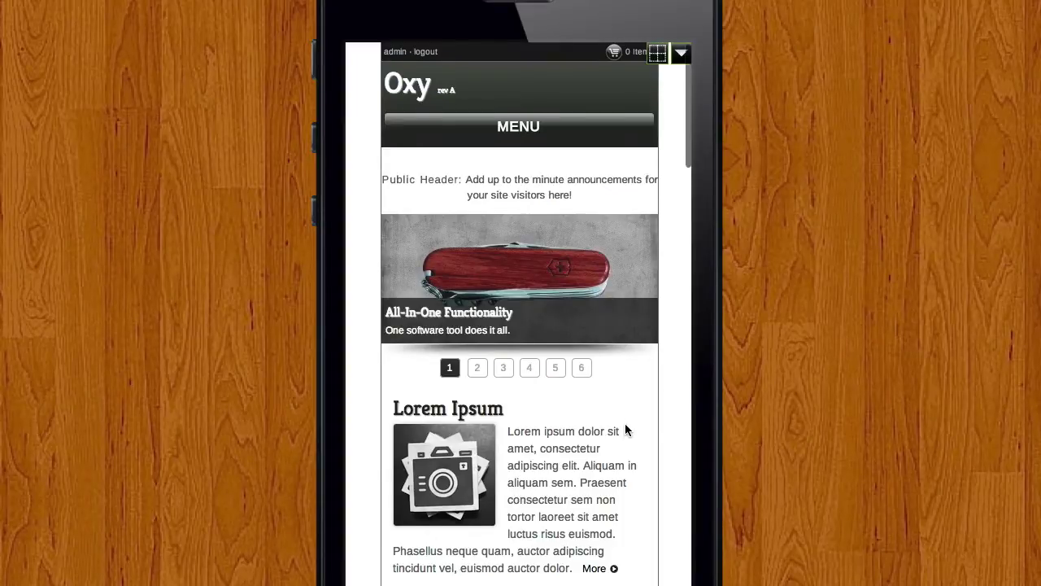
Examine the mobile home page from its header through the forum, blog and event lists down to the footer, watching the floating scroll arrows.
scroll(626, 426, "down", 1)
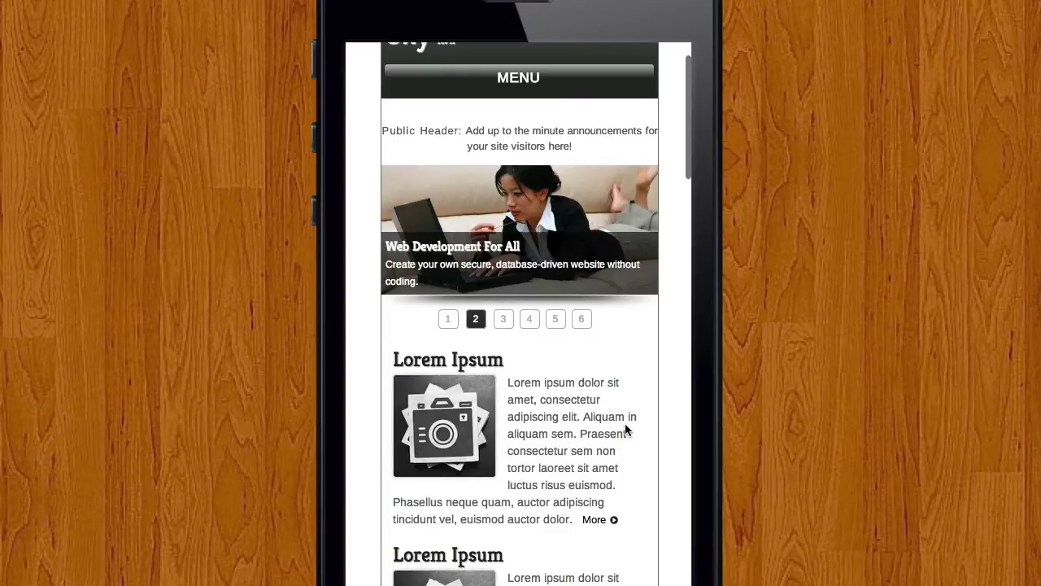
scroll(625, 426, "down", 4)
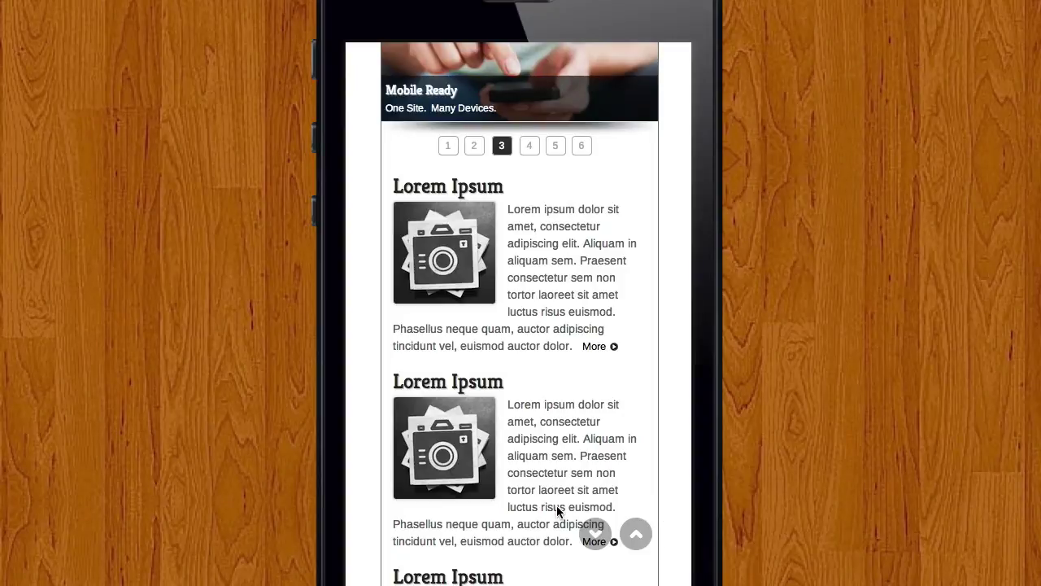
scroll(577, 445, "up", 5)
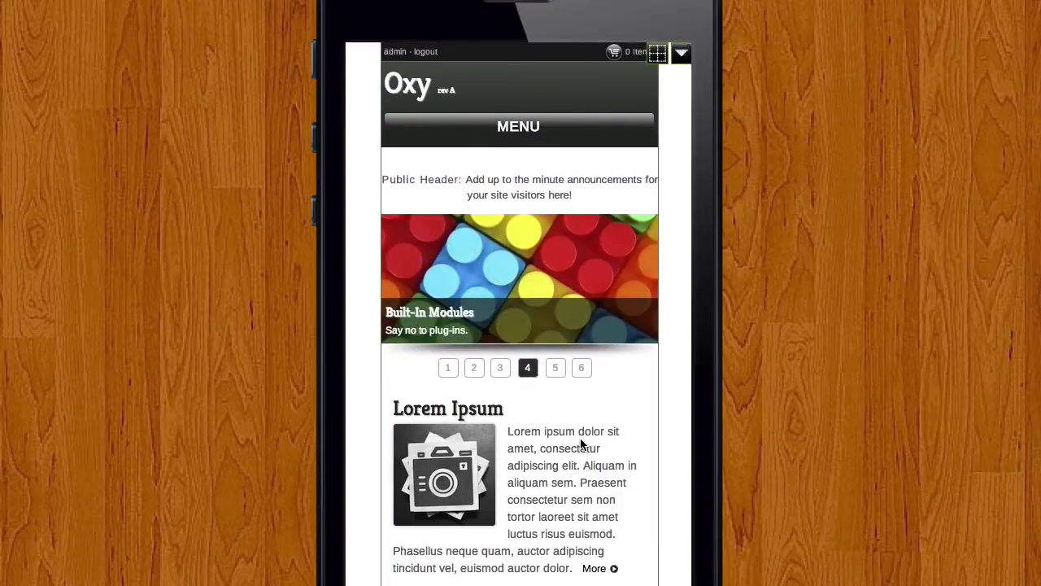
scroll(581, 443, "down", 3)
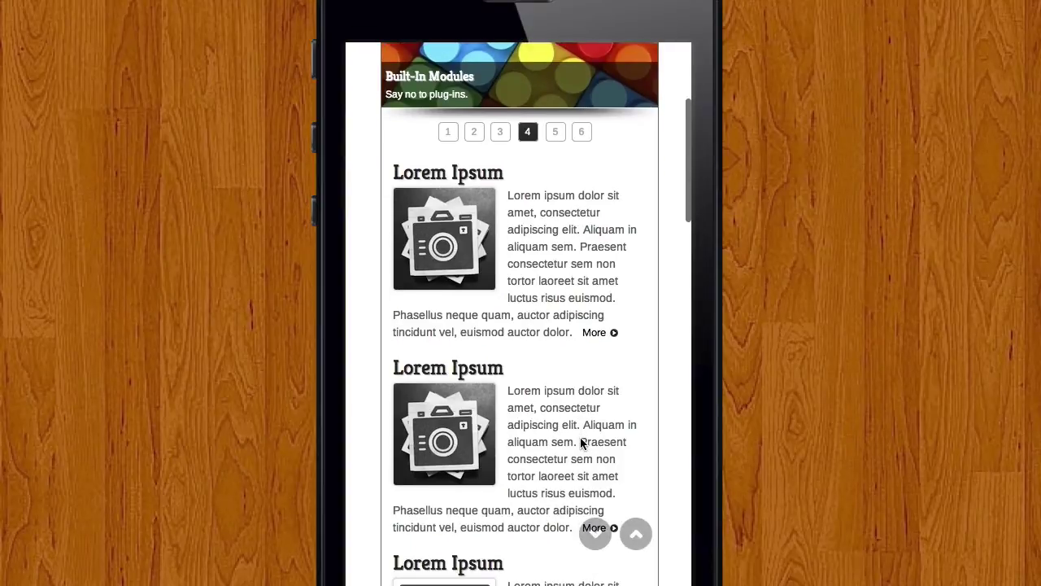
scroll(581, 443, "down", 7)
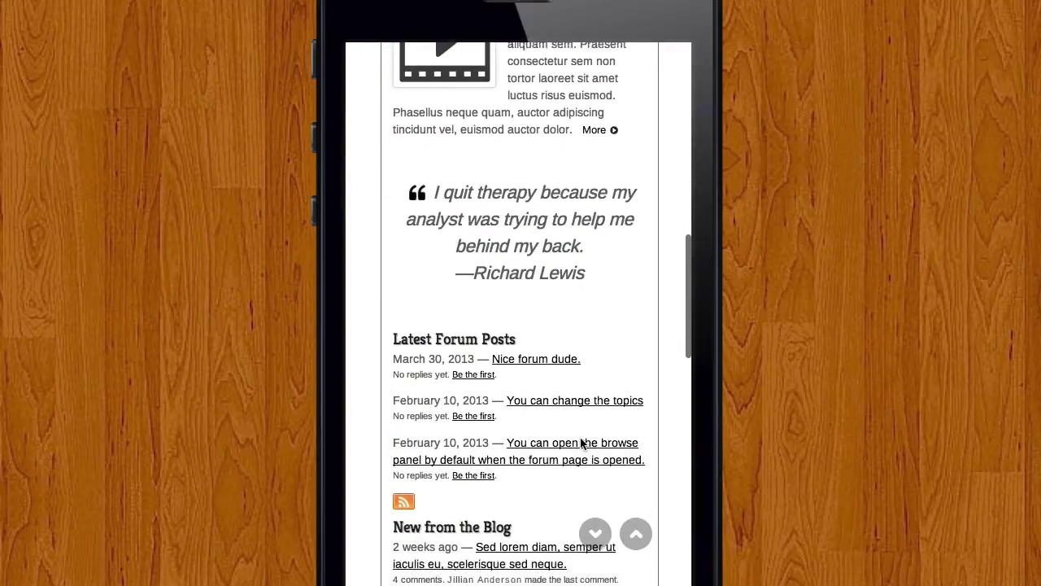
scroll(581, 443, "down", 3)
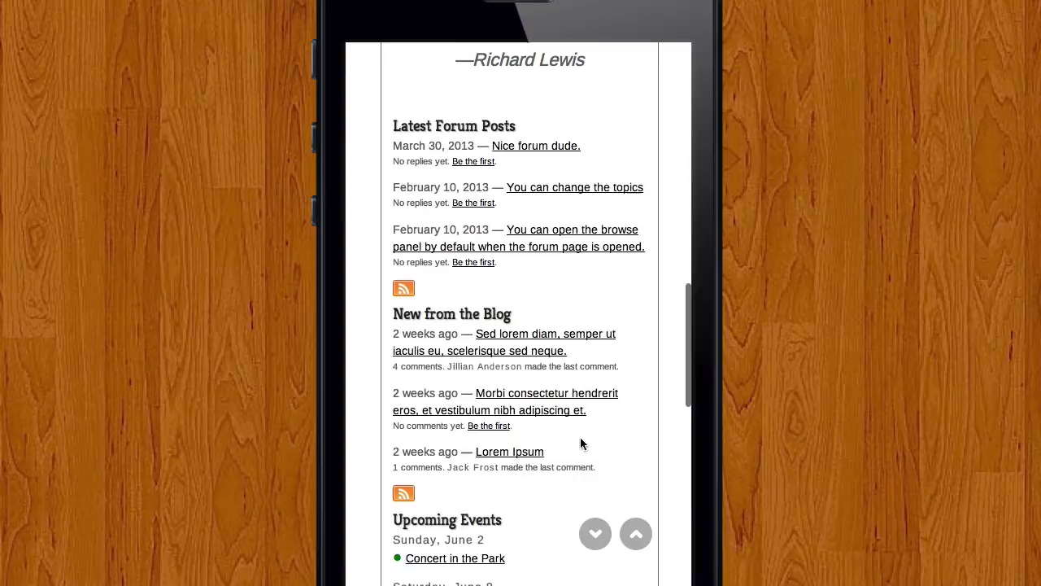
scroll(581, 443, "down", 3)
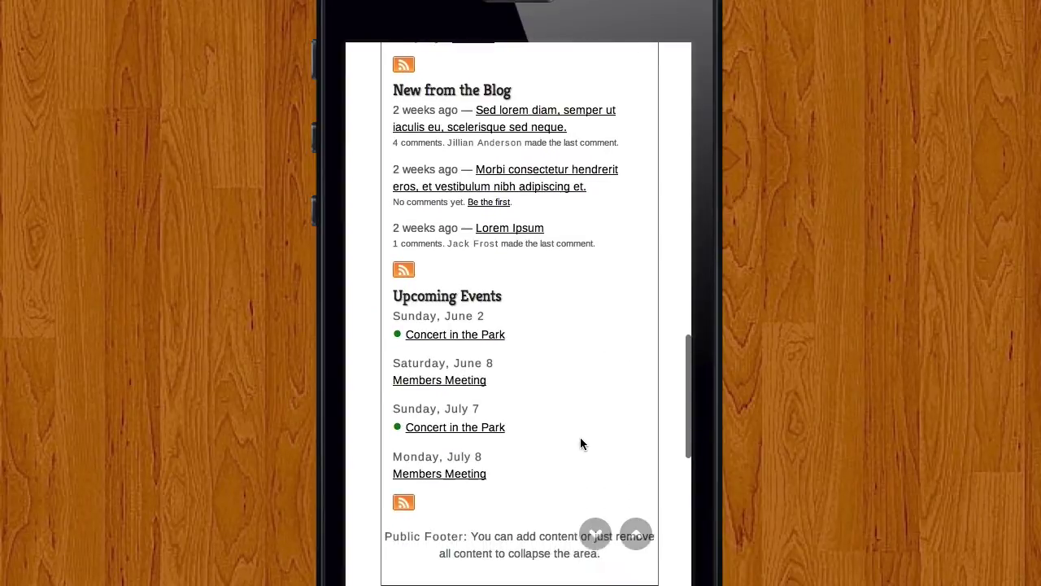
scroll(579, 437, "up", 1)
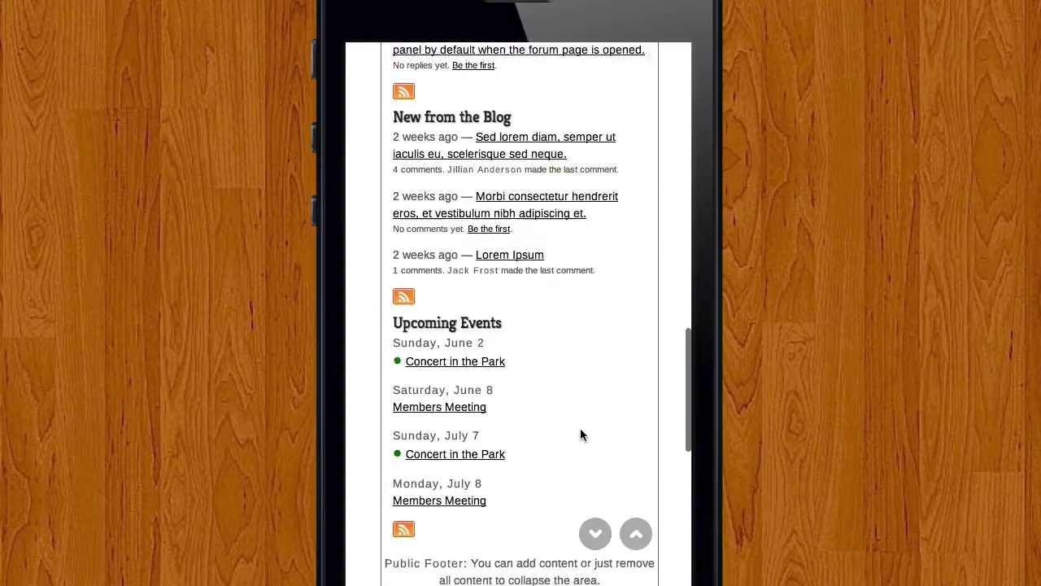
scroll(581, 439, "up", 2)
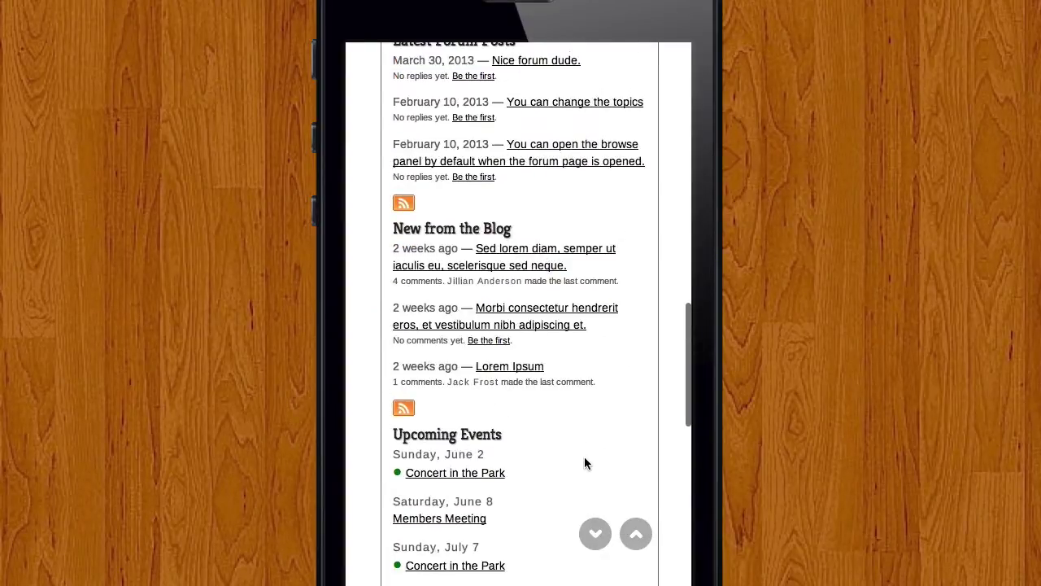
Test the floating scroll arrows on the mobile home page by jumping to its top, to its bottom and back up.
left_click(638, 535)
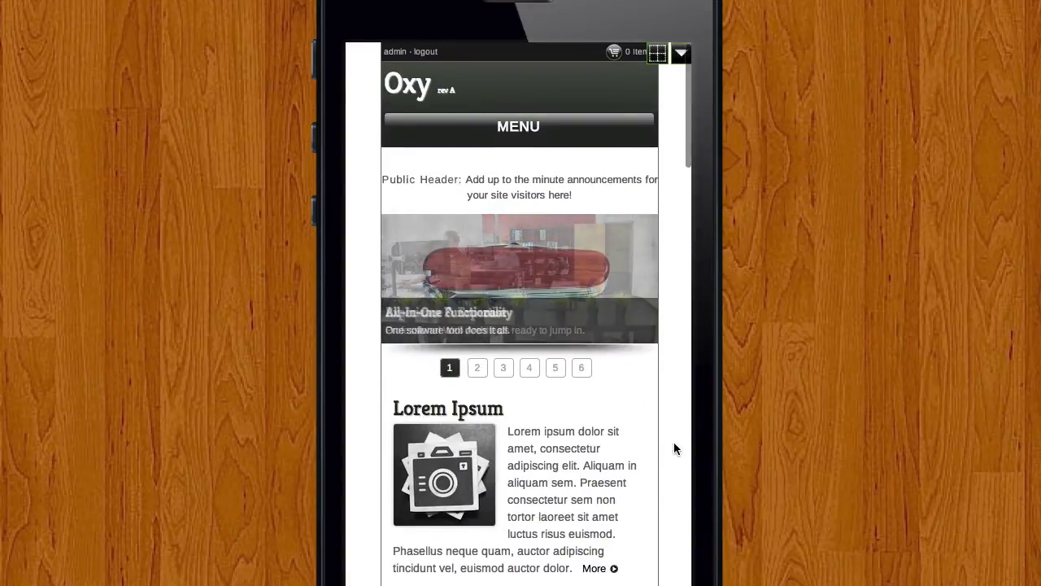
scroll(674, 443, "down", 3)
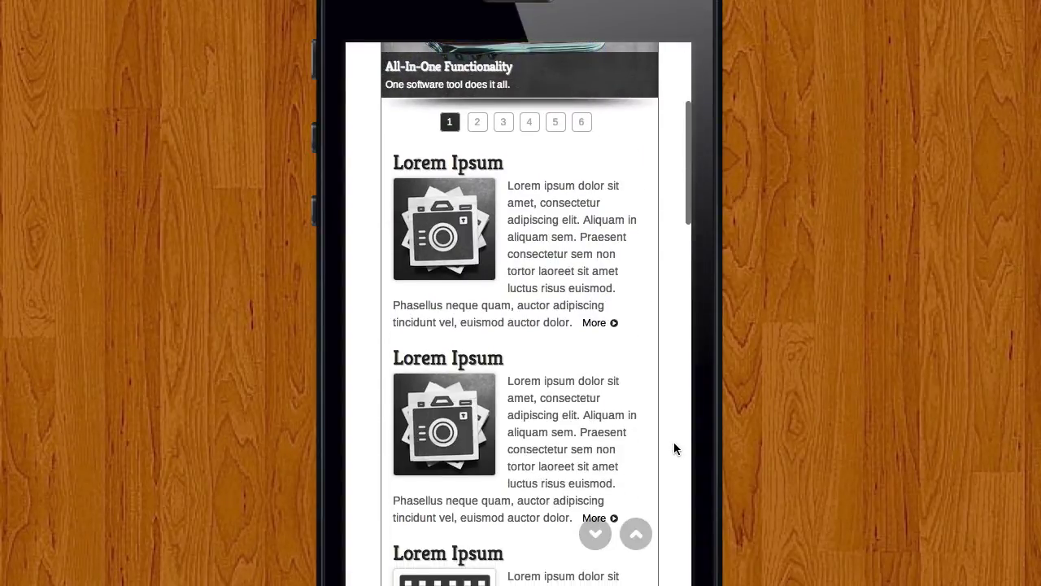
scroll(673, 443, "down", 1)
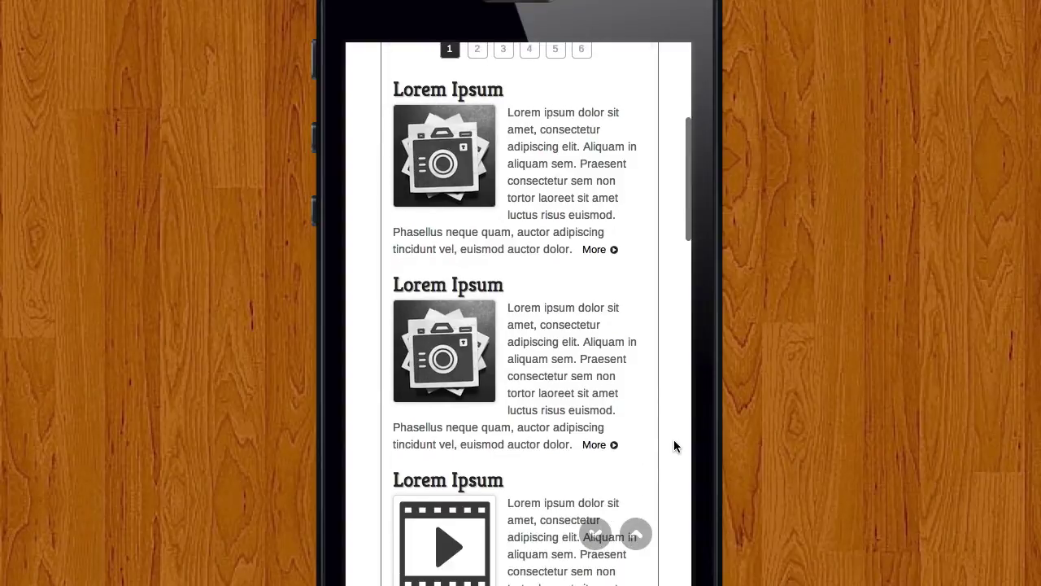
left_click(595, 536)
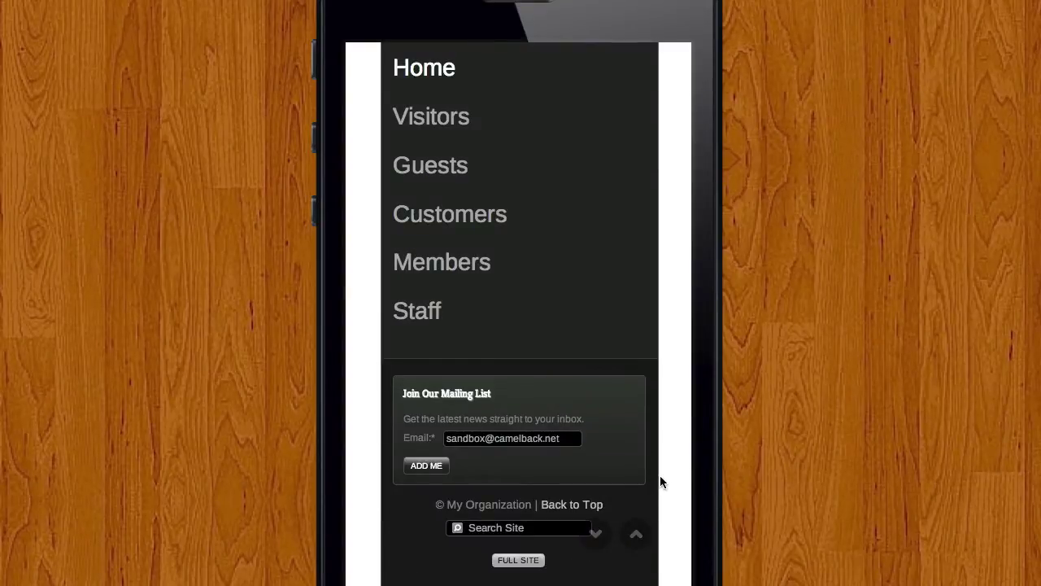
left_click(637, 533)
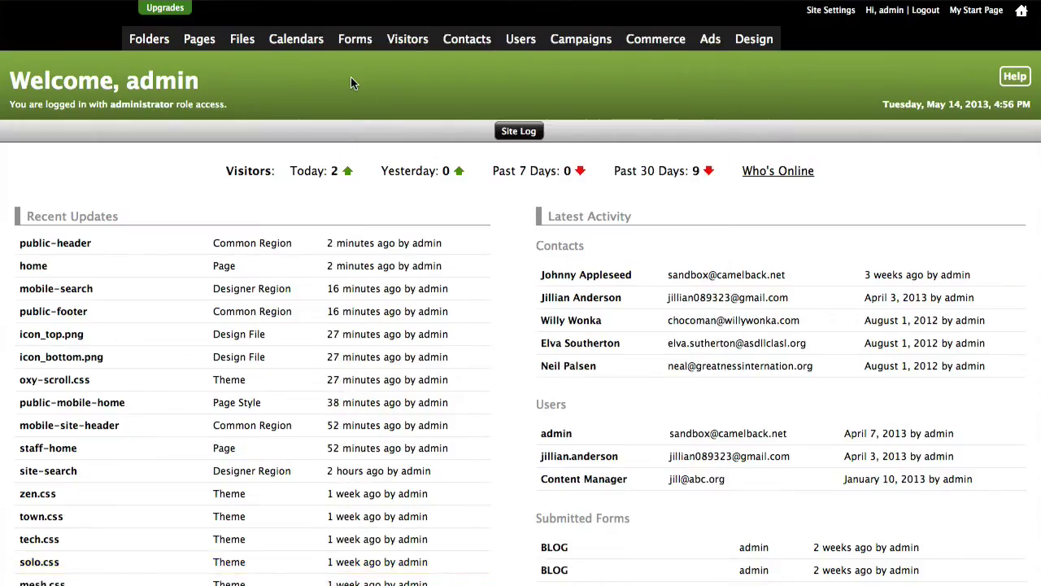
Open the home page from the site's page list and preview its mobile version.
left_click(200, 42)
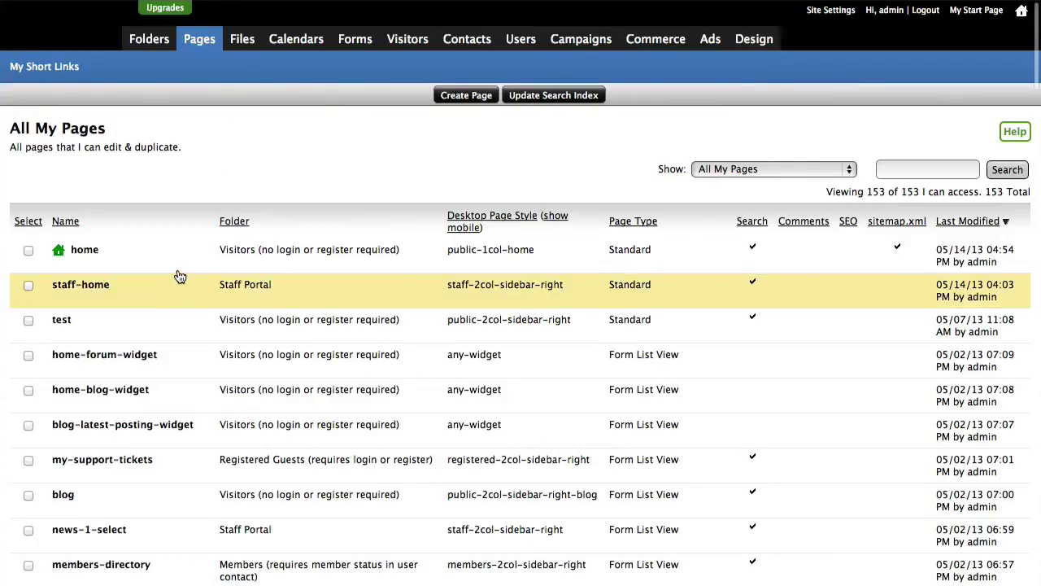
left_click(174, 258)
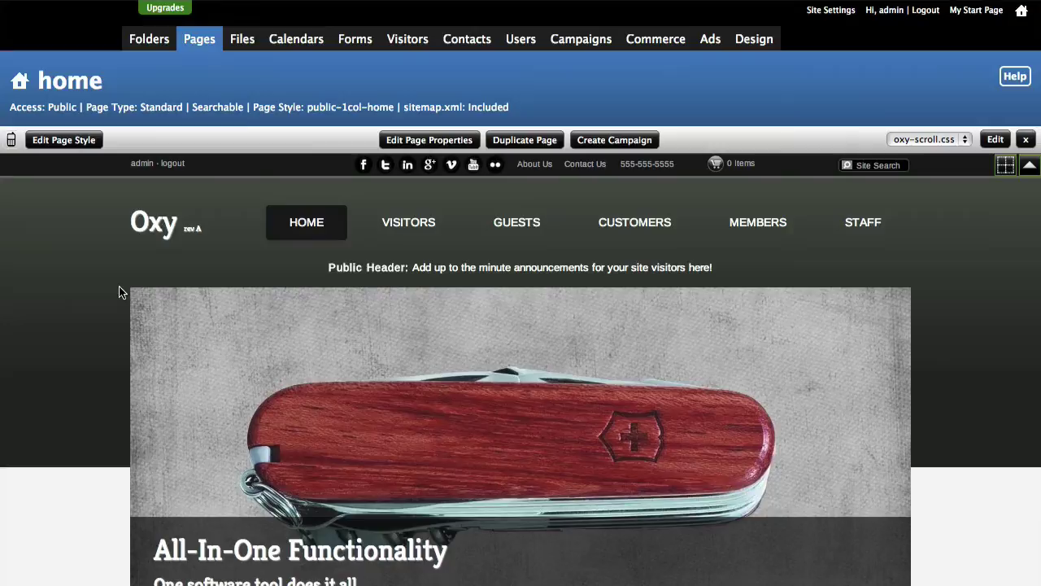
left_click(12, 141)
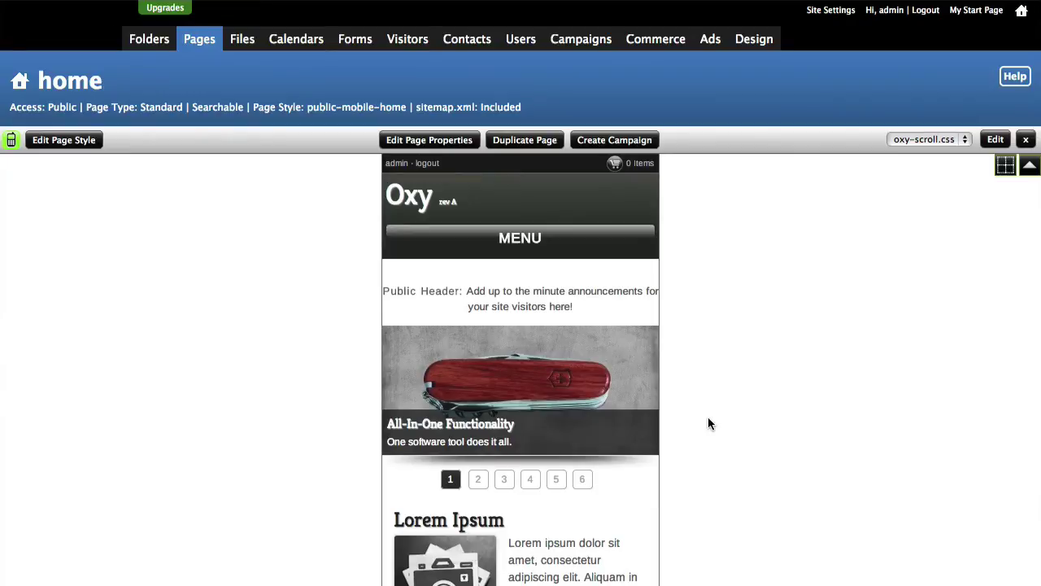
scroll(730, 414, "down", 5)
scroll(730, 414, "down", 2)
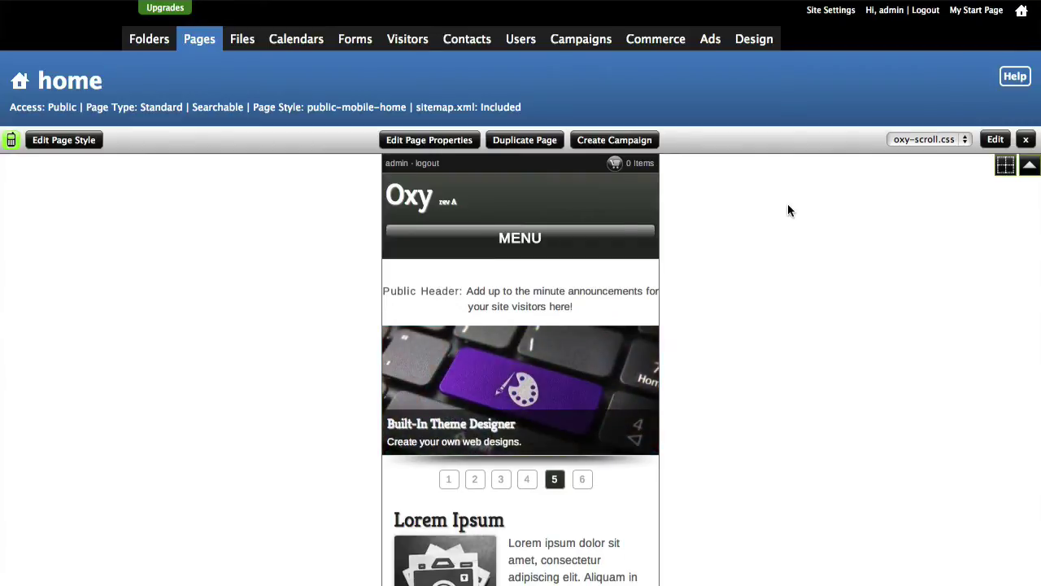
Open the oxy-scroll.css theme for editing and find the .scrollup rule in its site-wide Advanced Styling code.
left_click(996, 140)
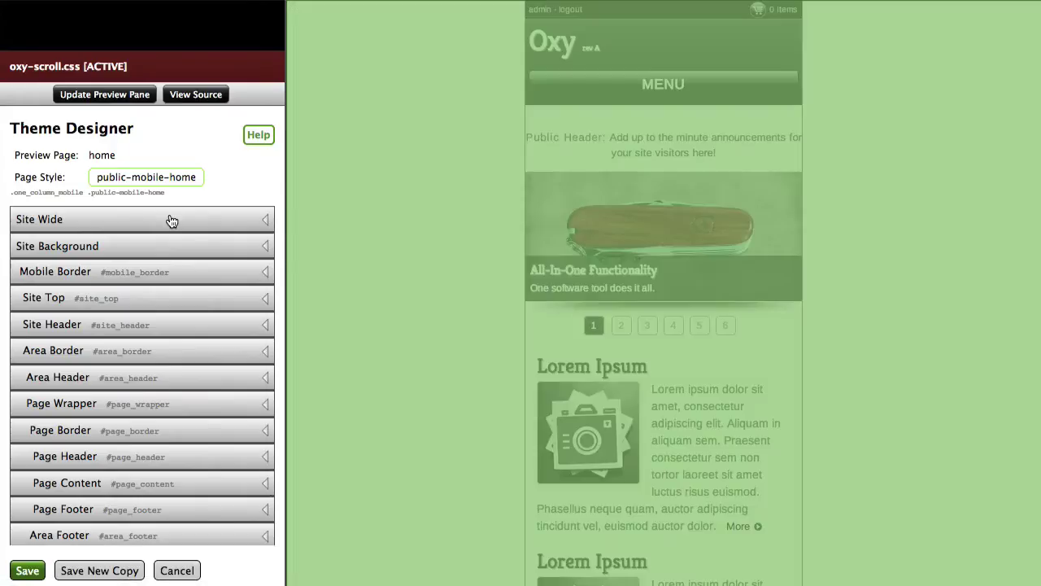
left_click(171, 219)
left_click(175, 260)
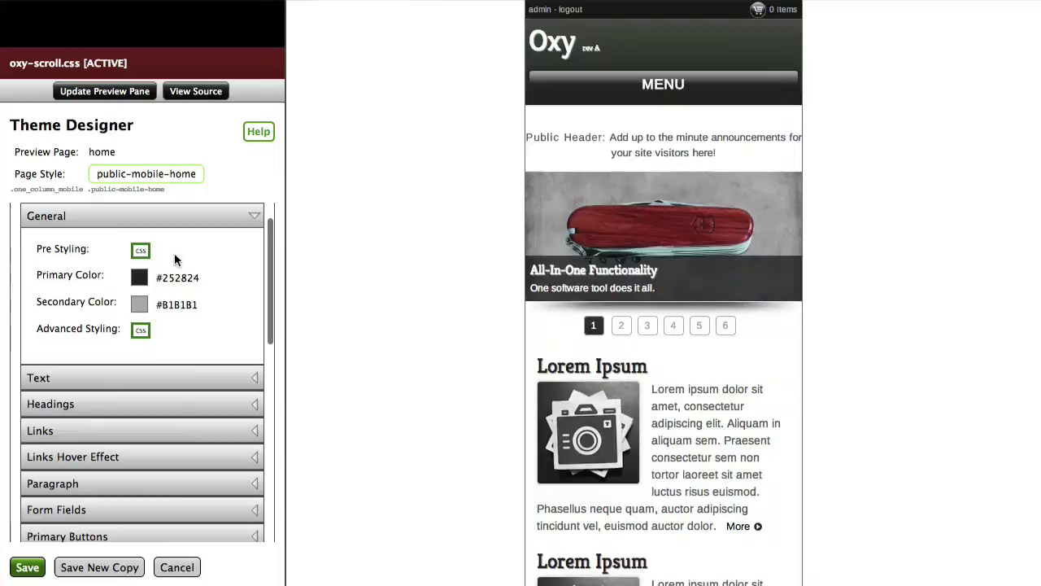
left_click(139, 333)
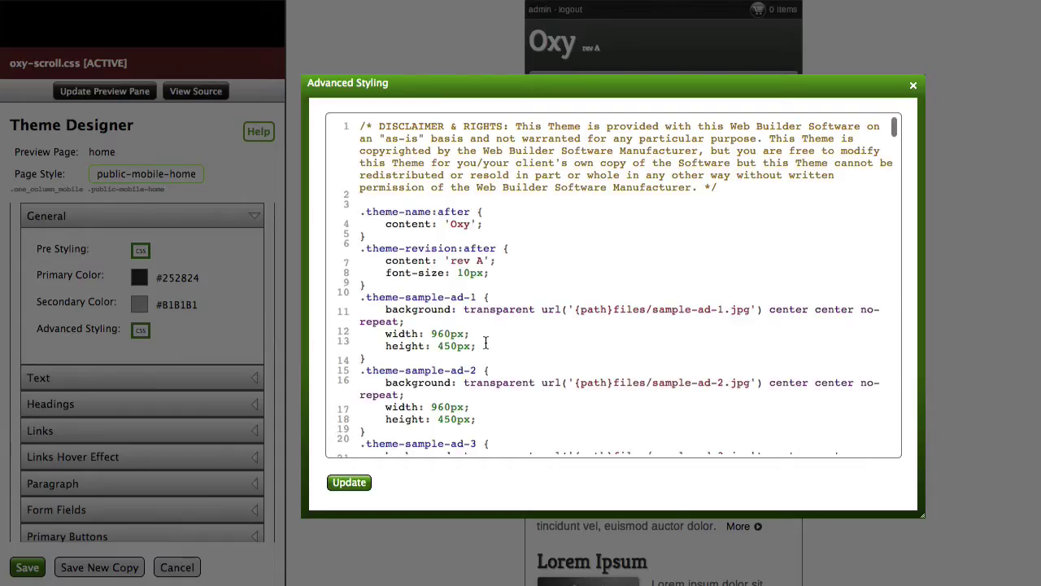
scroll(496, 332, "down", 20)
scroll(498, 332, "down", 20)
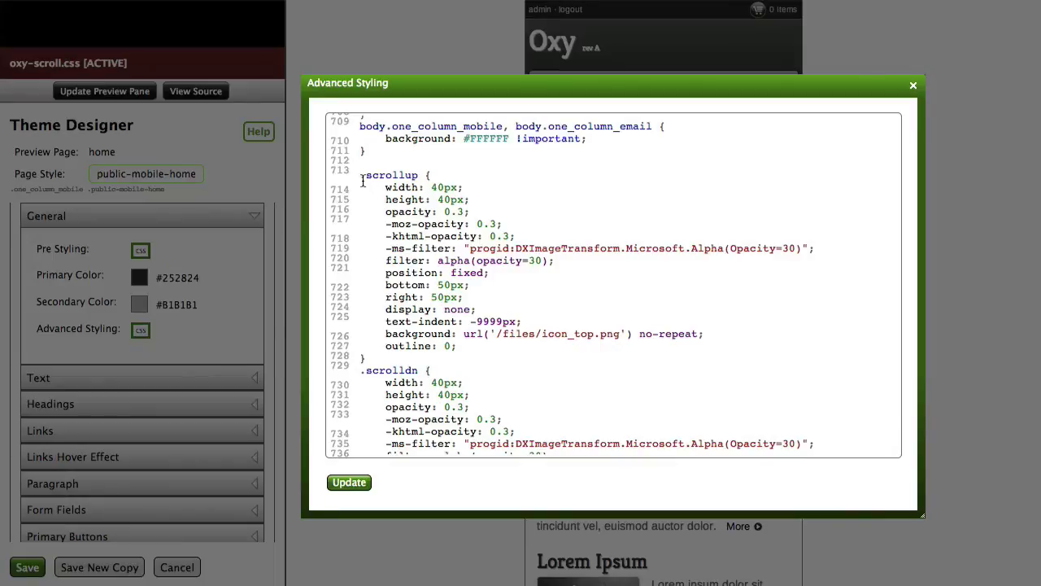
Highlight and review the .scrollup and .scrolldn CSS rules, and update the Advanced Styling code without editing it.
left_click_drag(361, 174, 491, 532)
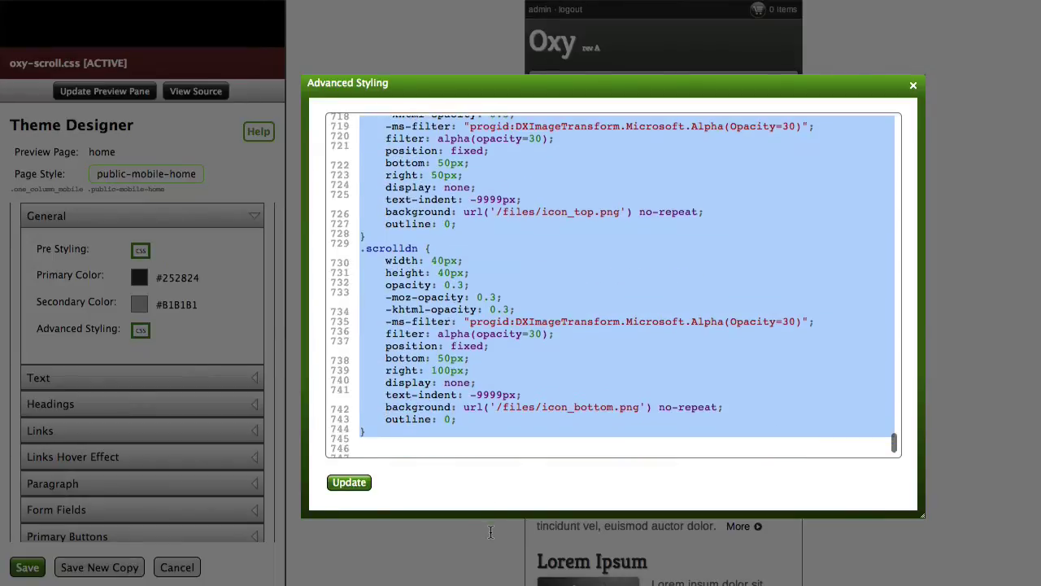
scroll(439, 187, "up", 2)
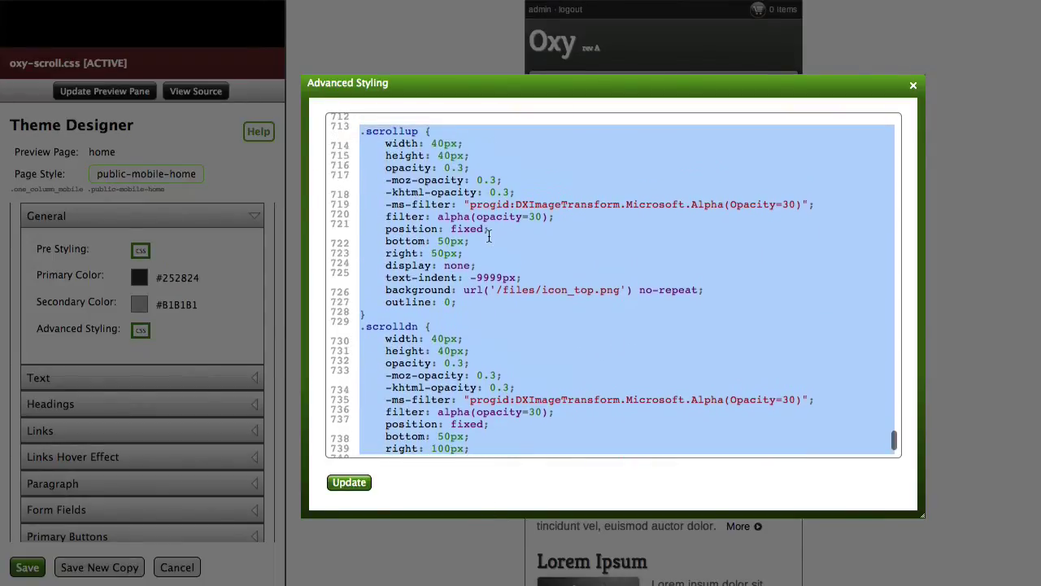
left_click(418, 179)
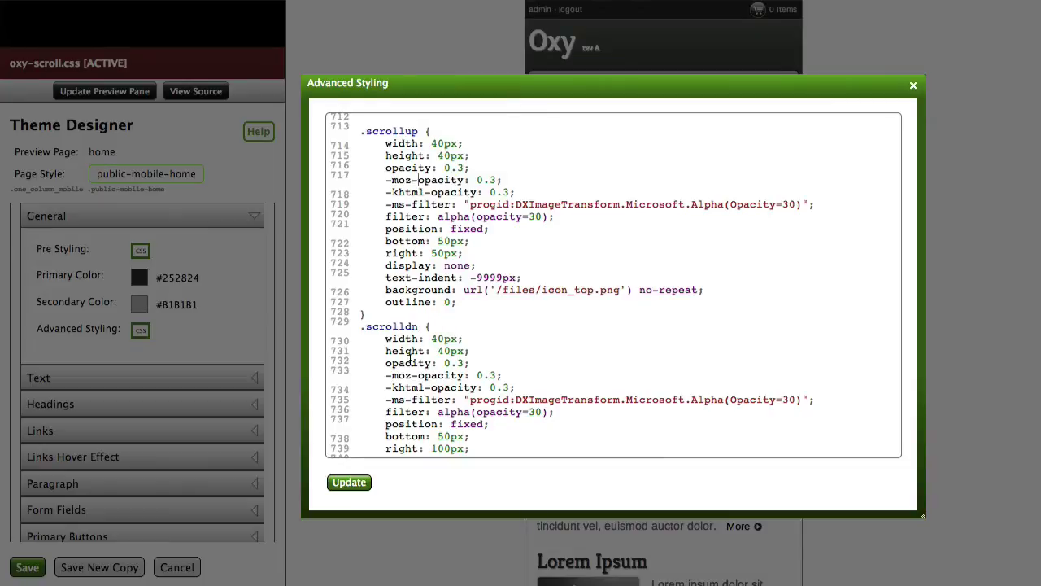
left_click(363, 483)
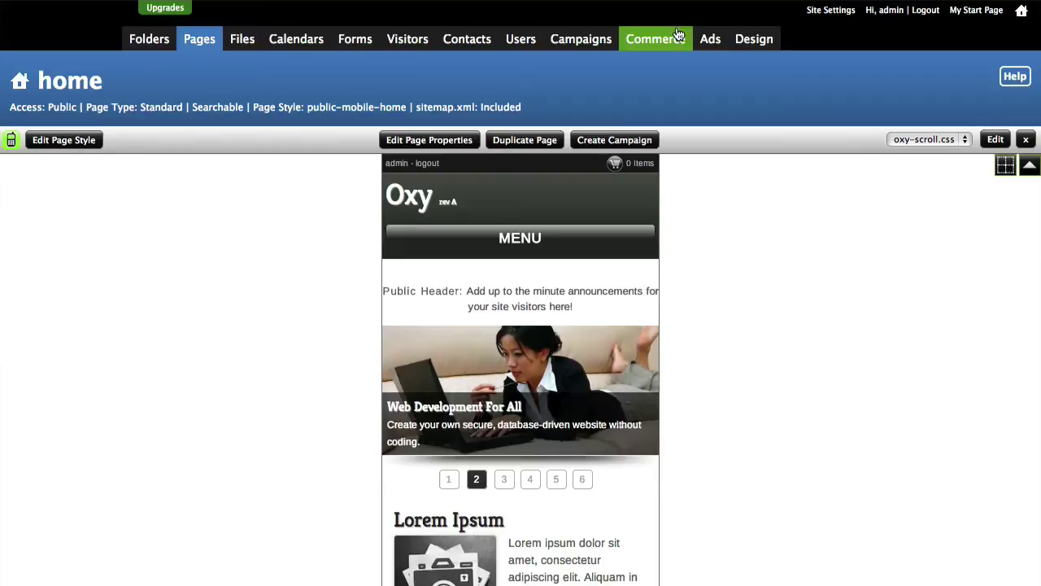
View icon_top.png and icon_bottom.png among all design files, and return to the home page.
left_click(756, 39)
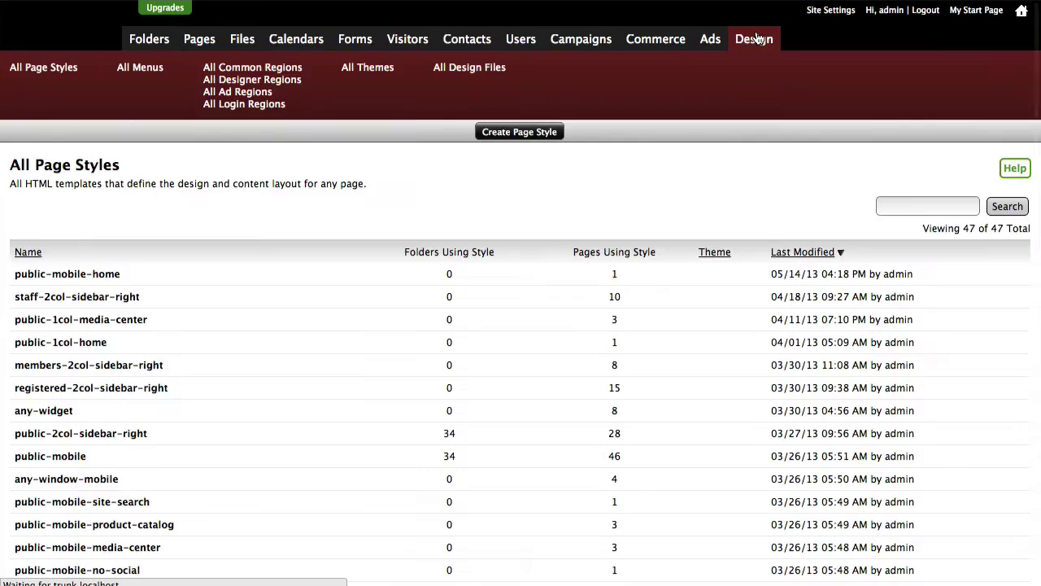
left_click(479, 74)
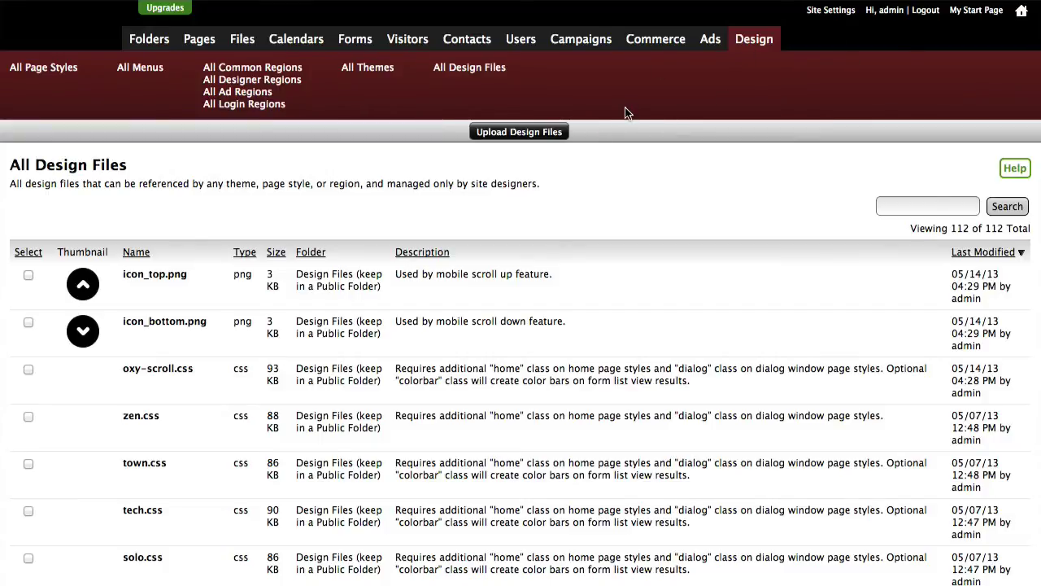
left_click(1021, 12)
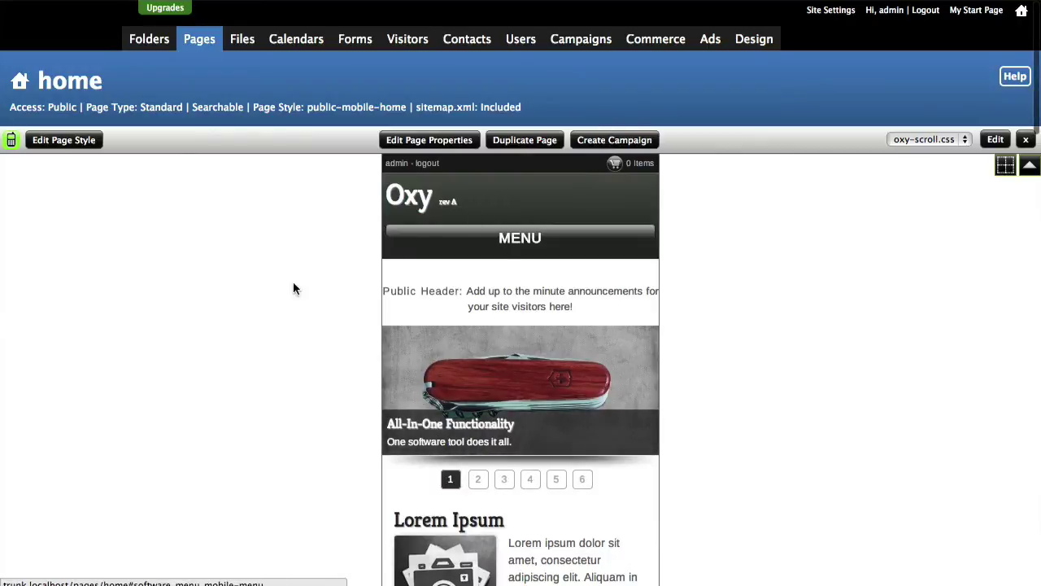
Open the source of the home page's public-mobile-home style and highlight the jQuery script line in its additional head content.
left_click(86, 142)
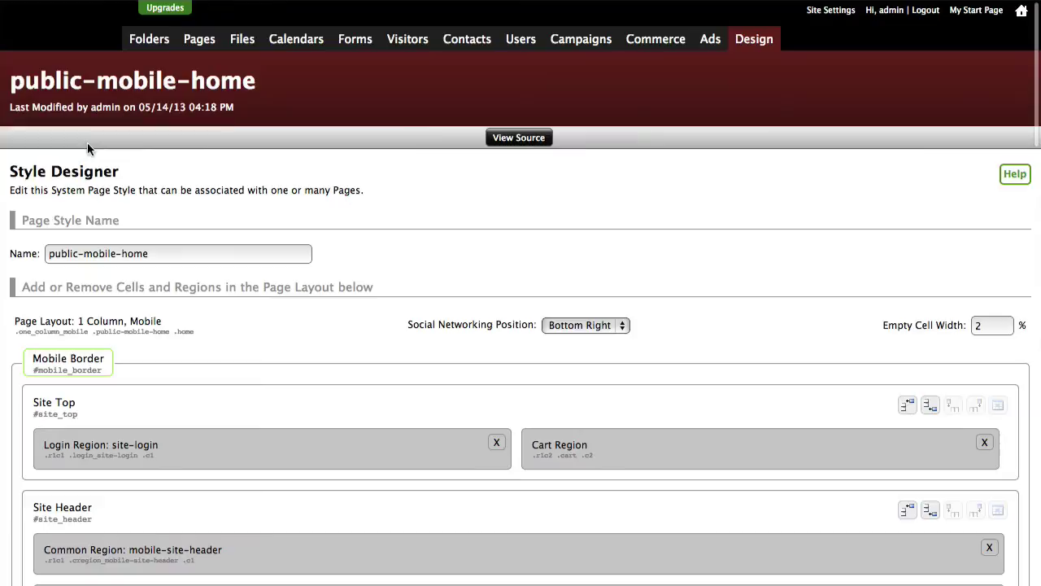
left_click(521, 143)
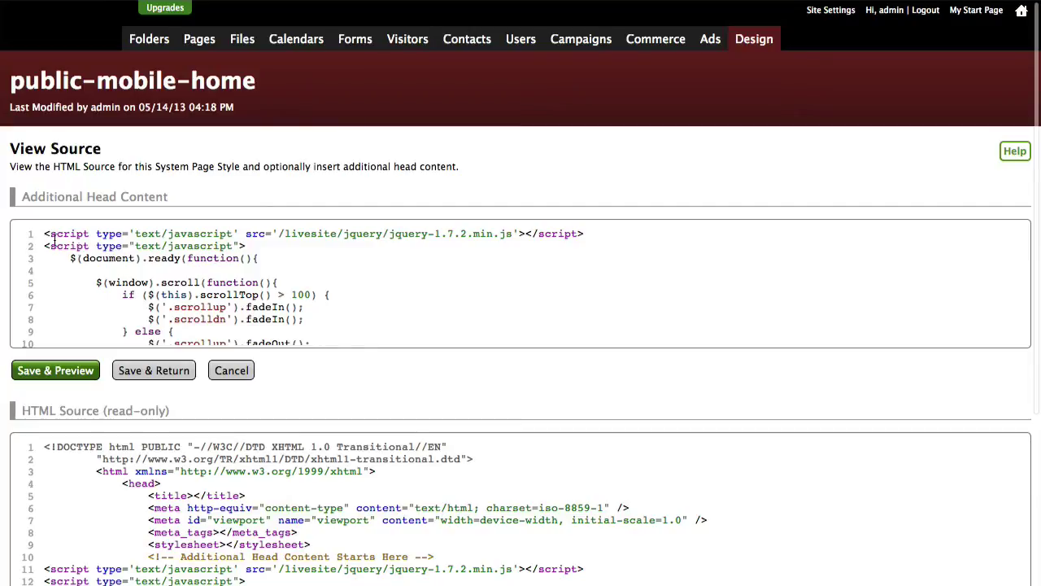
left_click_drag(45, 233, 222, 236)
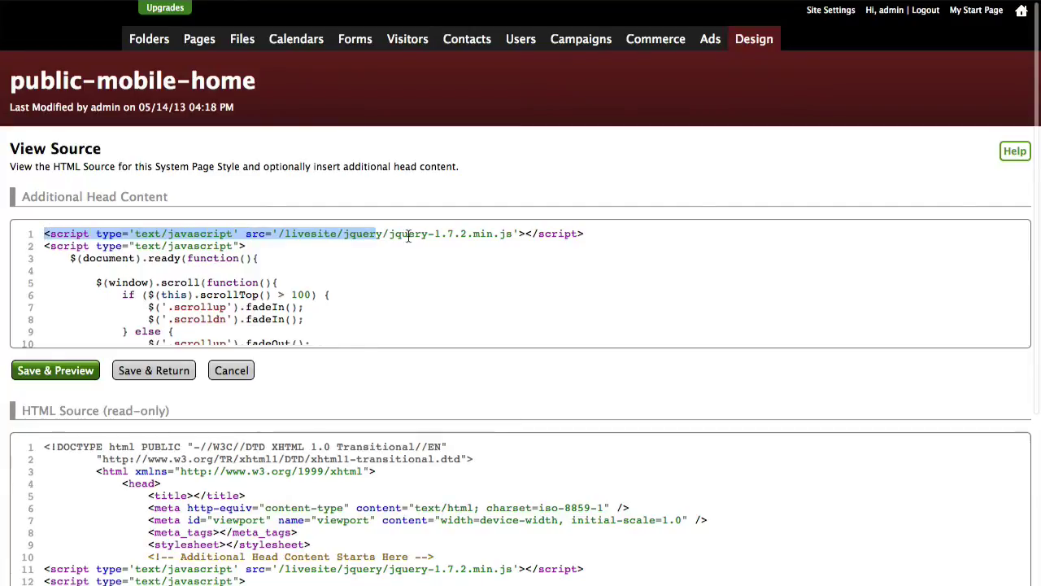
left_click_drag(409, 237, 597, 235)
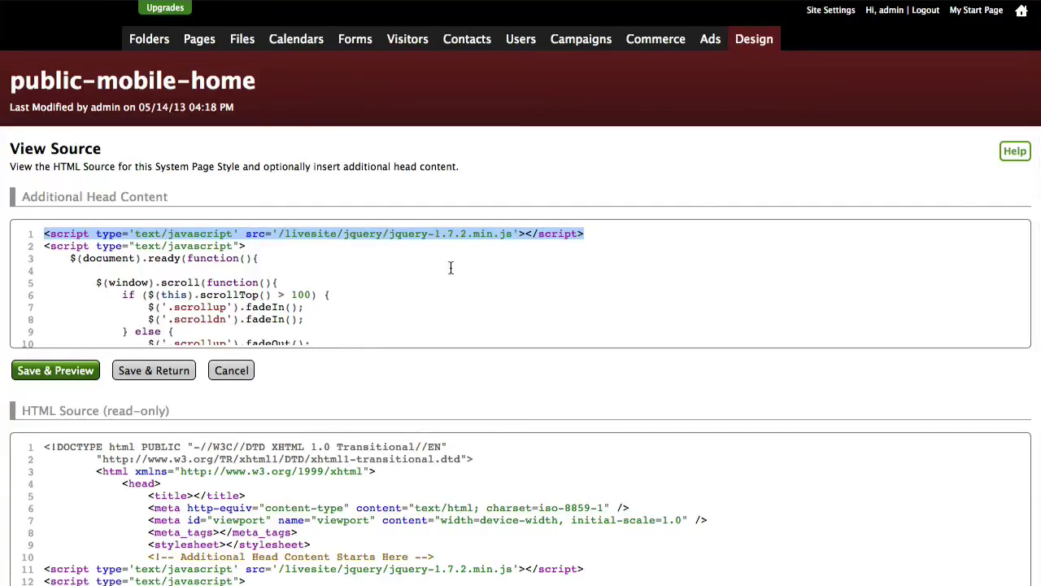
double_click(363, 234)
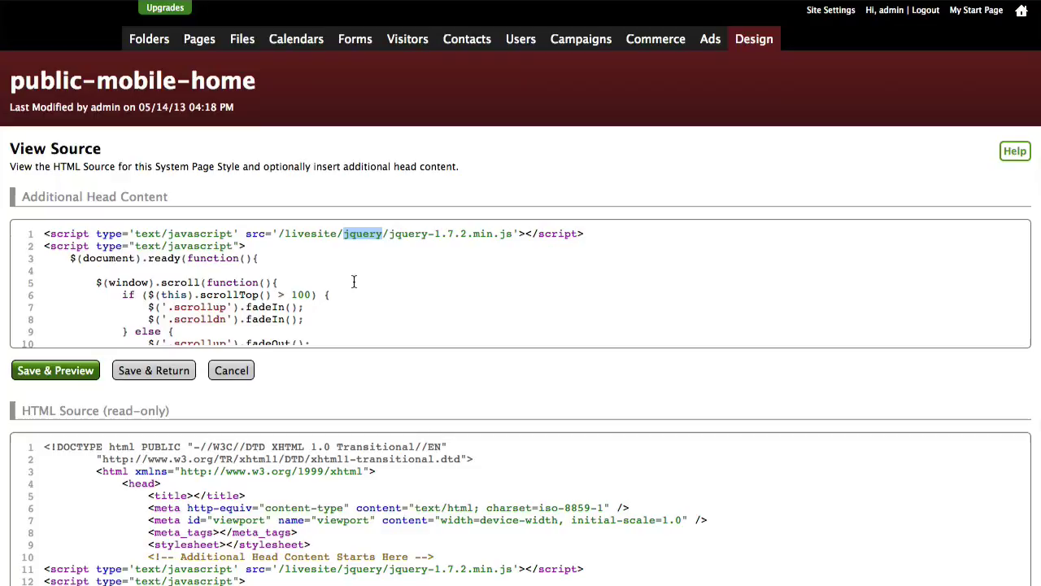
Review the .scrollup and .scrolldn click functions in the additional head content, and save it to return to the Style Designer.
scroll(378, 279, "down", 5)
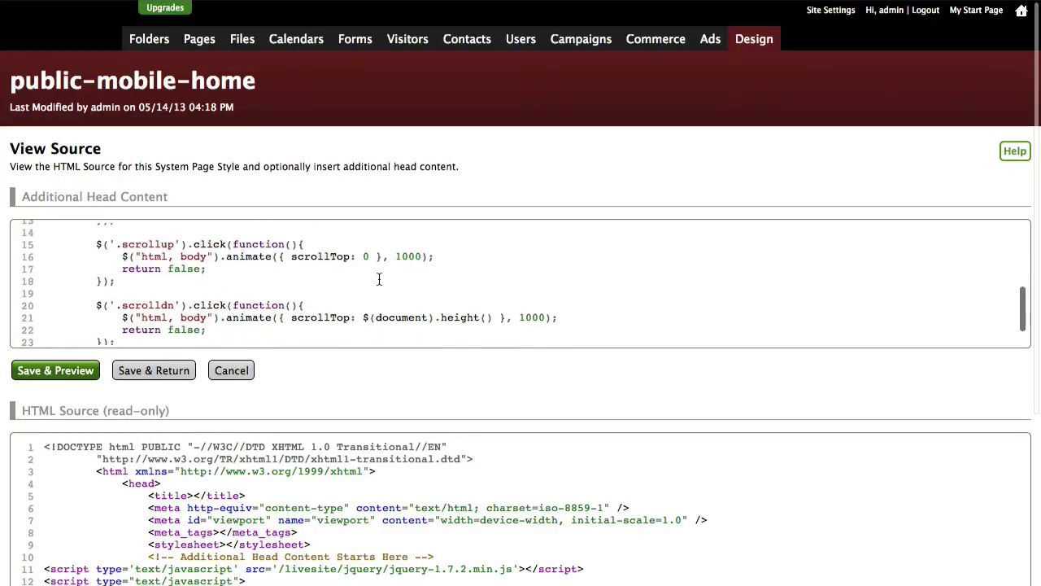
scroll(378, 278, "down", 3)
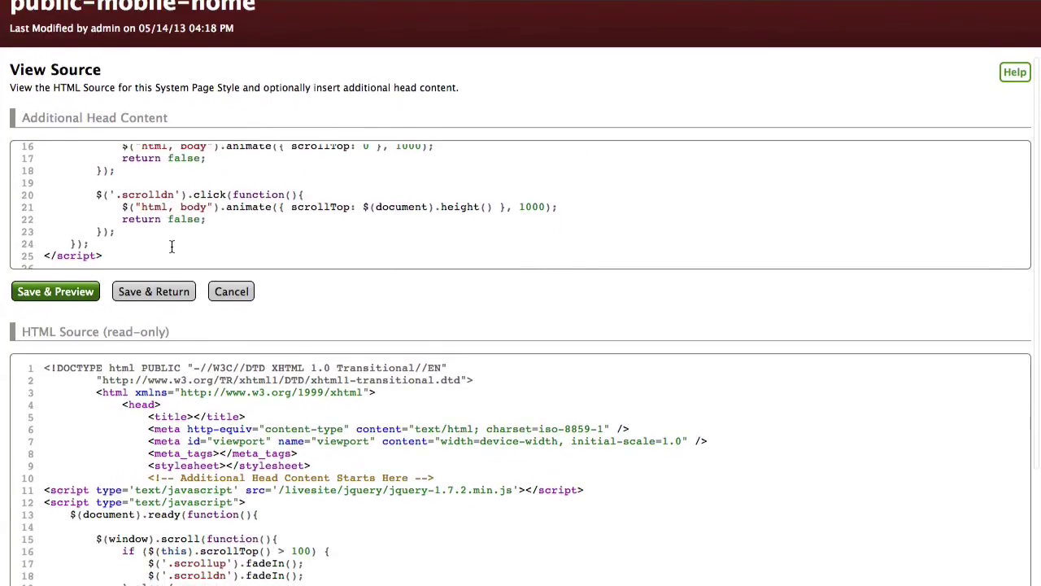
scroll(204, 232, "up", 8)
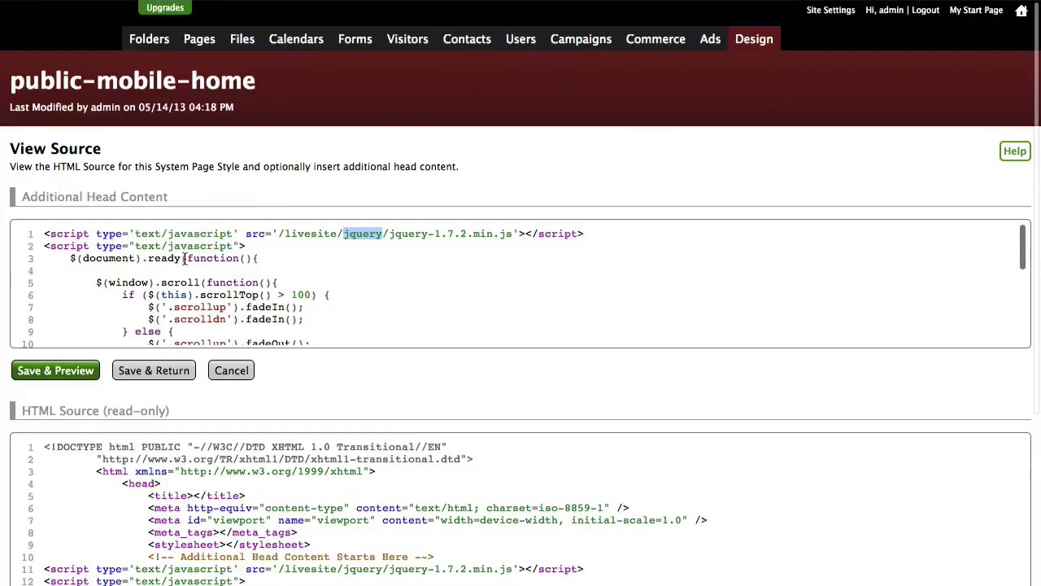
left_click(153, 370)
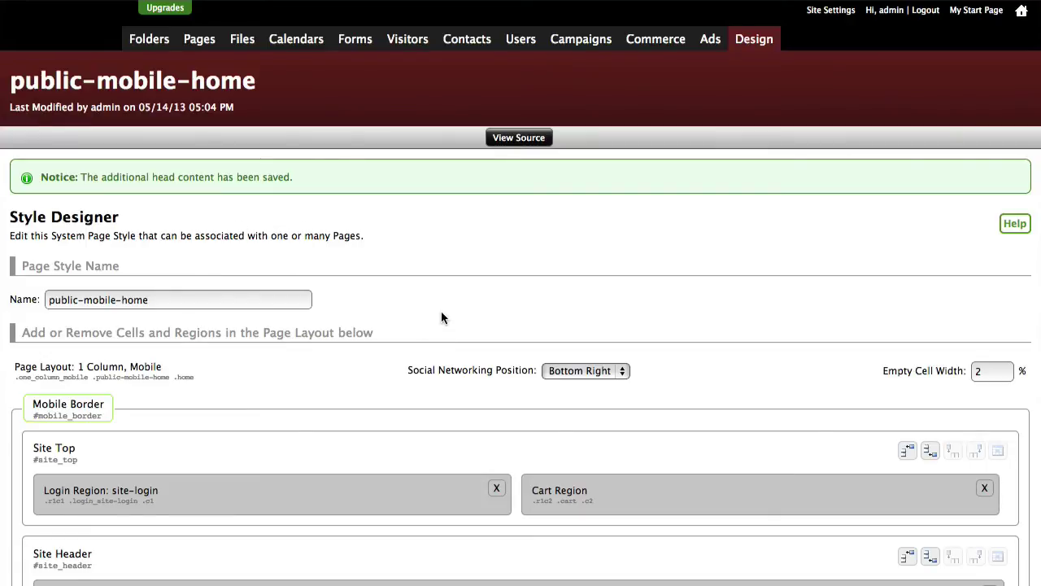
Highlight the page style name public-mobile-home in the Style Designer without changing it.
left_click_drag(229, 299, 20, 300)
left_click(413, 270)
left_click_drag(284, 89, 93, 83)
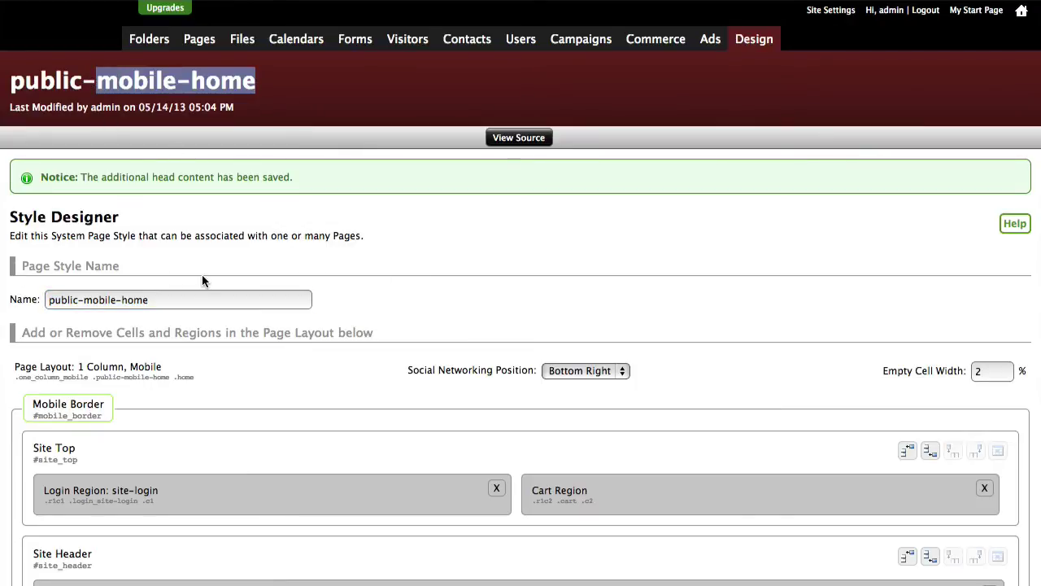
left_click(400, 269)
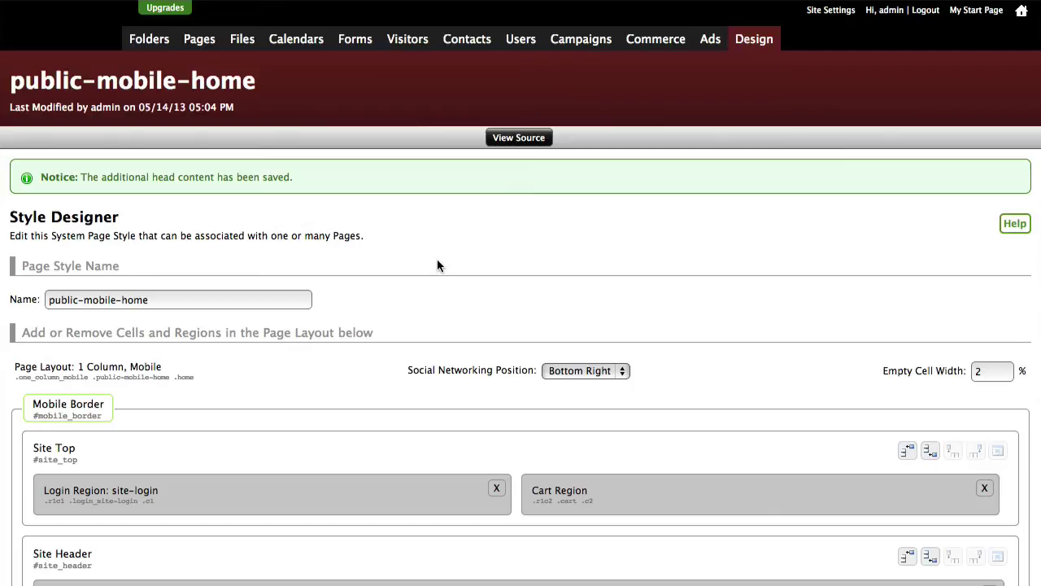
Return to the home page and test its floating scroll-up button from partway down the mobile preview.
left_click(1022, 11)
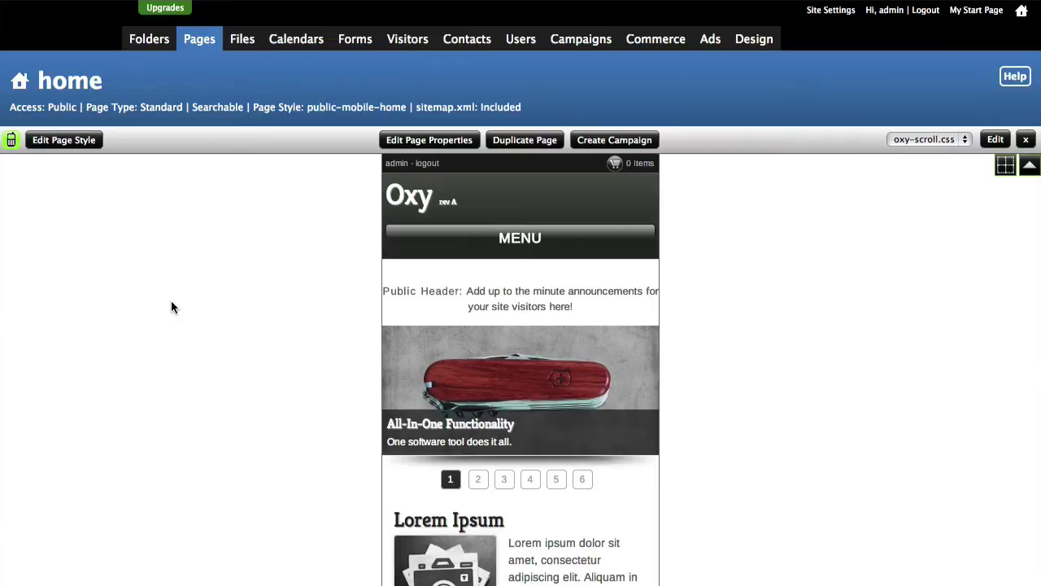
scroll(181, 312, "down", 10)
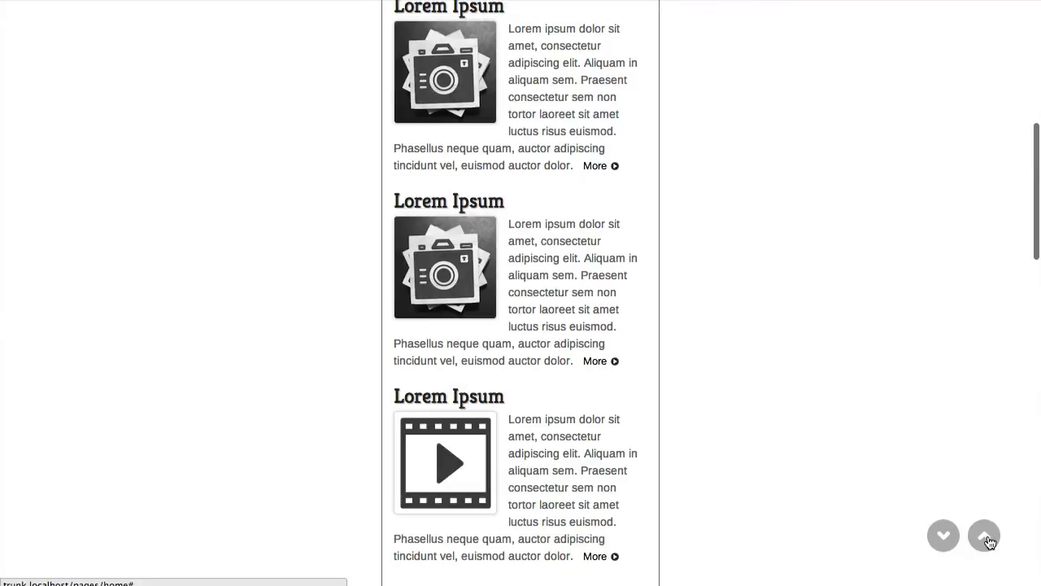
left_click(986, 537)
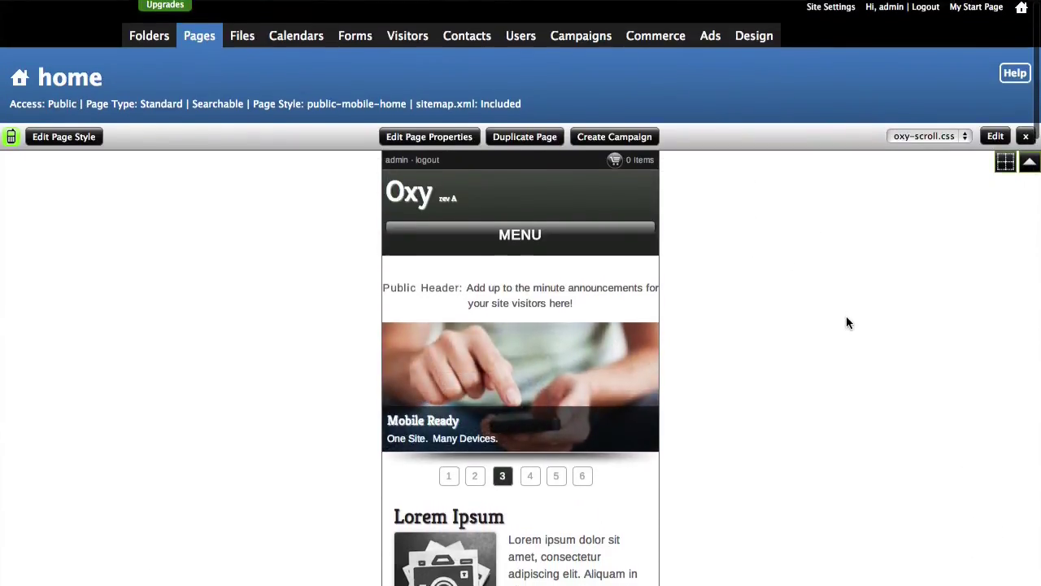
scroll(848, 320, "down", 8)
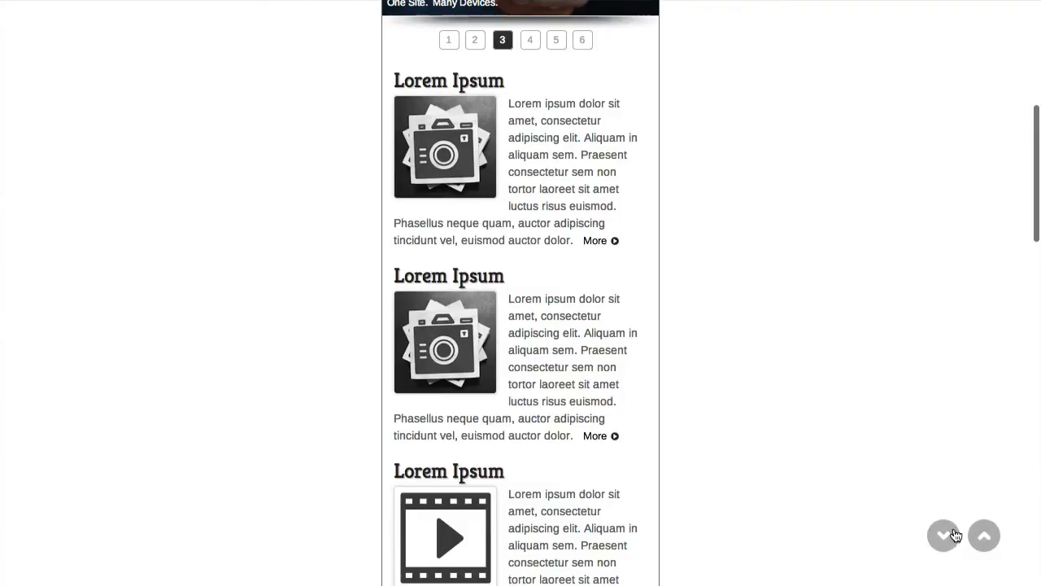
scroll(871, 423, "up", 10)
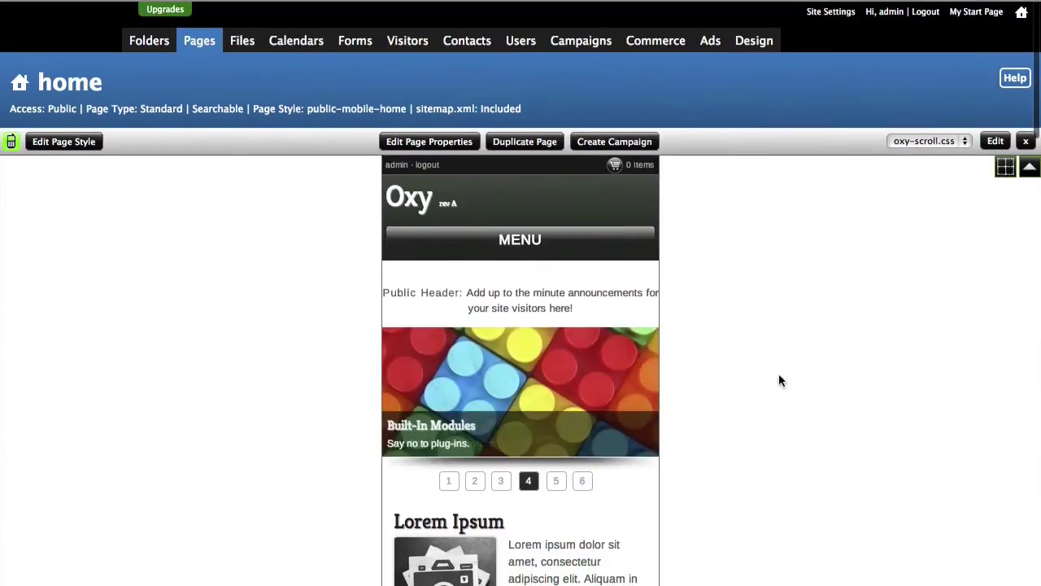
Turn on page editing, highlight the scrollup link in the mobile-site-header region's HTML source, and close the editors without saving.
left_click(1004, 166)
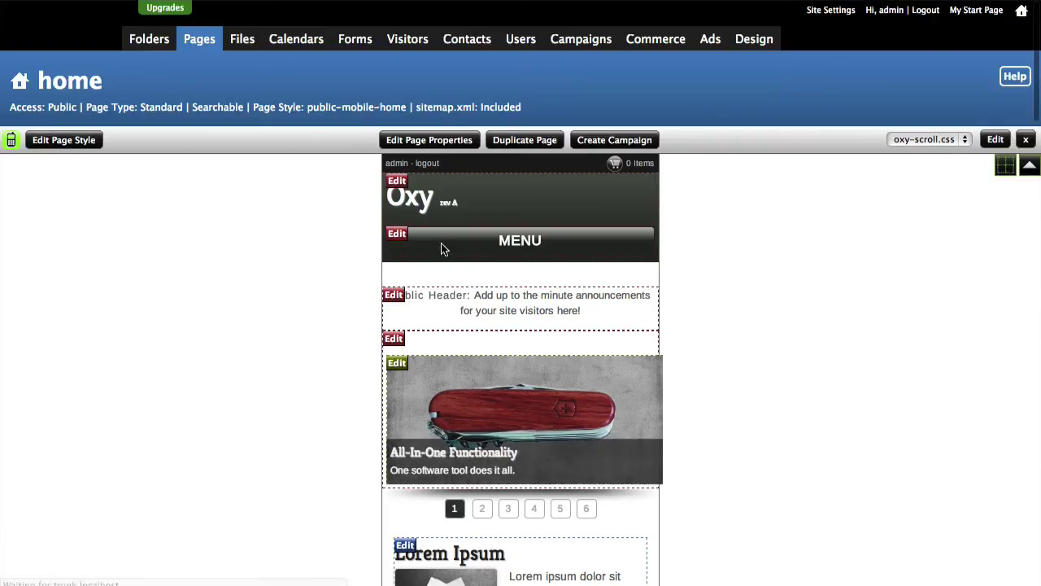
left_click(397, 180)
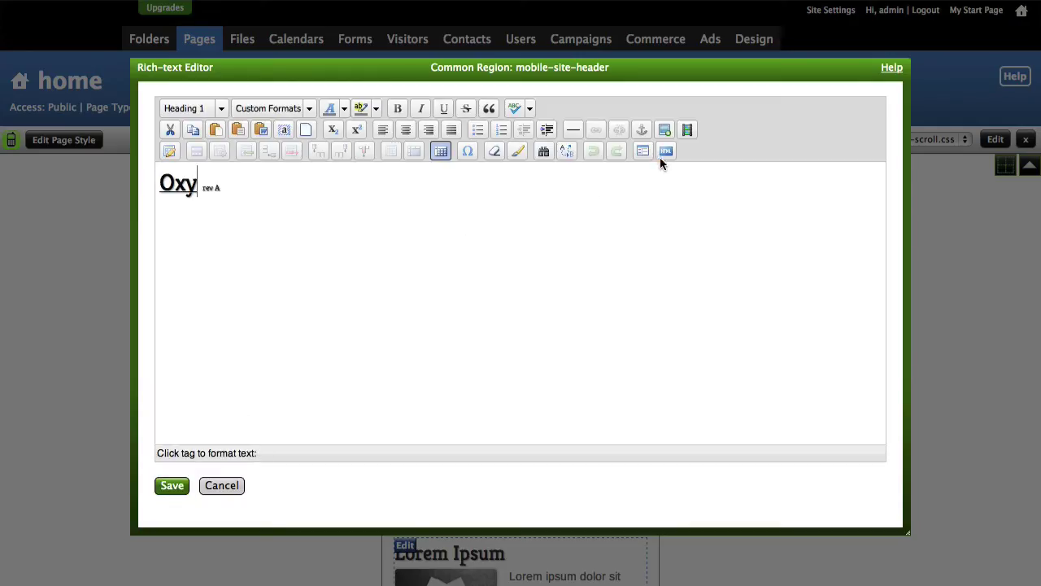
left_click(666, 151)
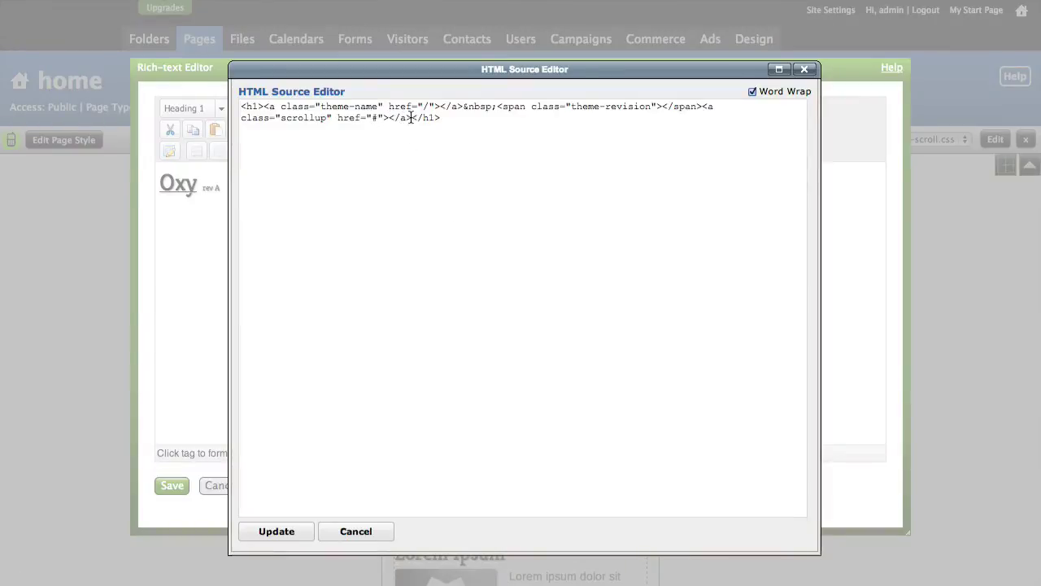
left_click_drag(412, 117, 702, 105)
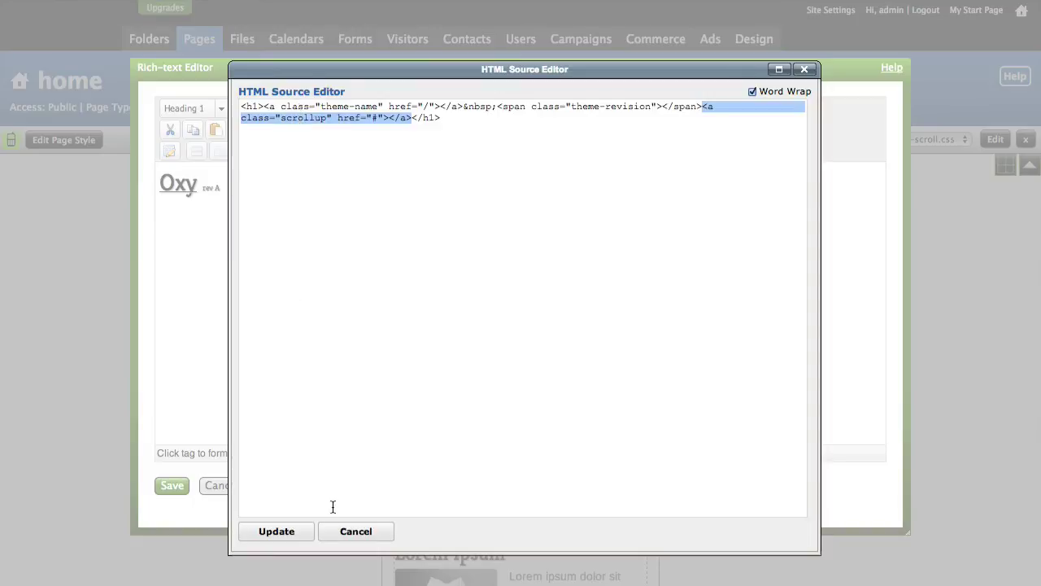
left_click(356, 533)
left_click(219, 486)
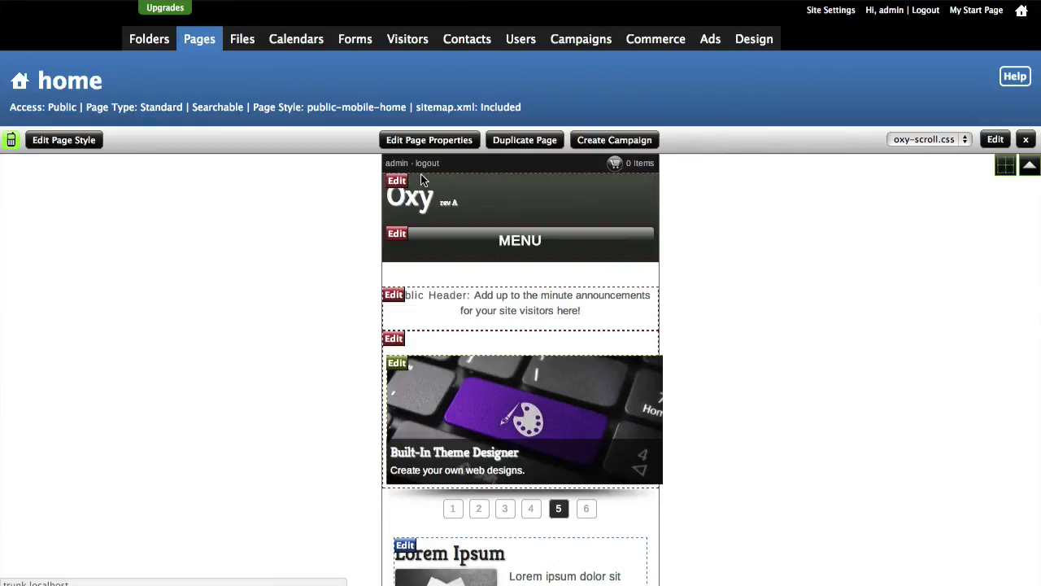
Jump to the bottom of the mobile home page with the floating scroll-down button.
scroll(285, 229, "up", 1)
scroll(286, 224, "down", 1)
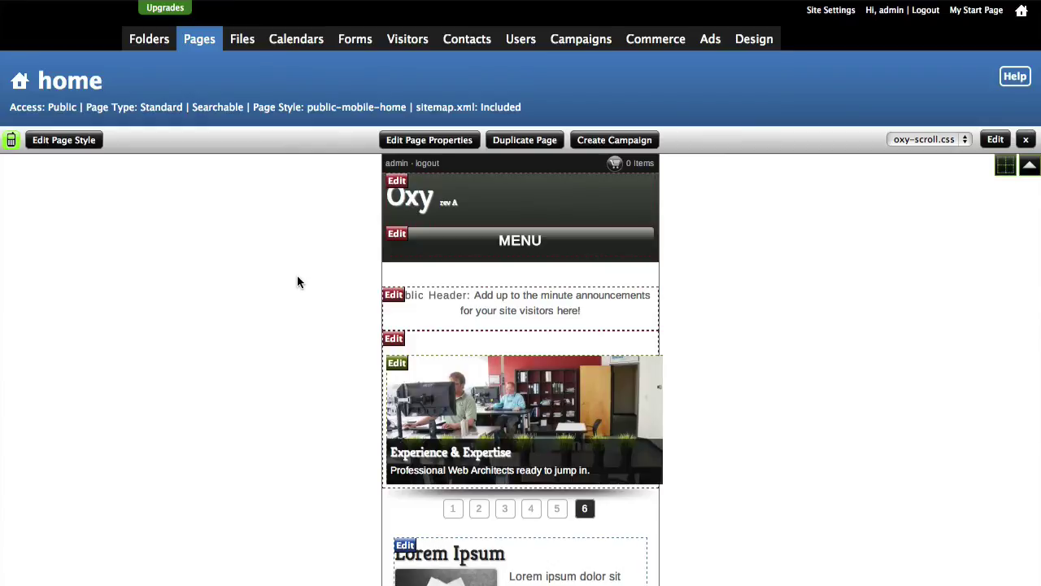
scroll(297, 275, "down", 10)
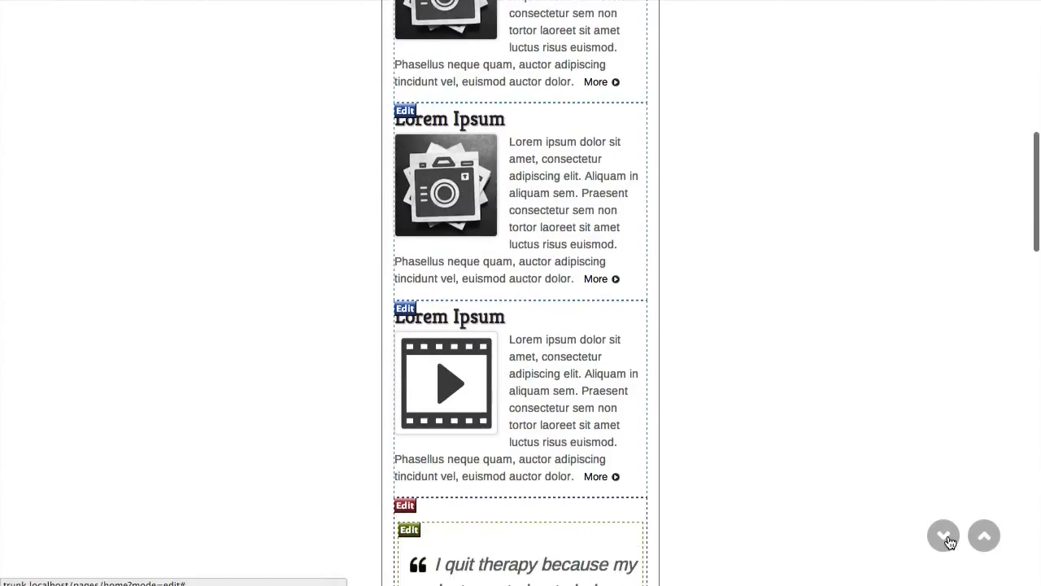
left_click(948, 540)
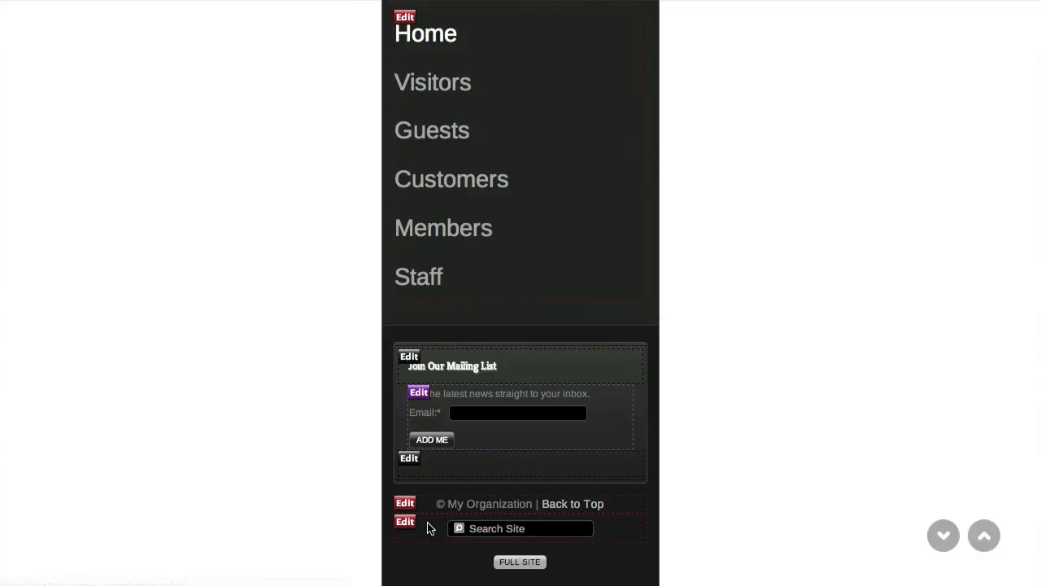
Highlight the scrolldn link in the mobile-search designer region's code, and return to the top of the home page with the floating scroll-up button.
left_click(405, 521)
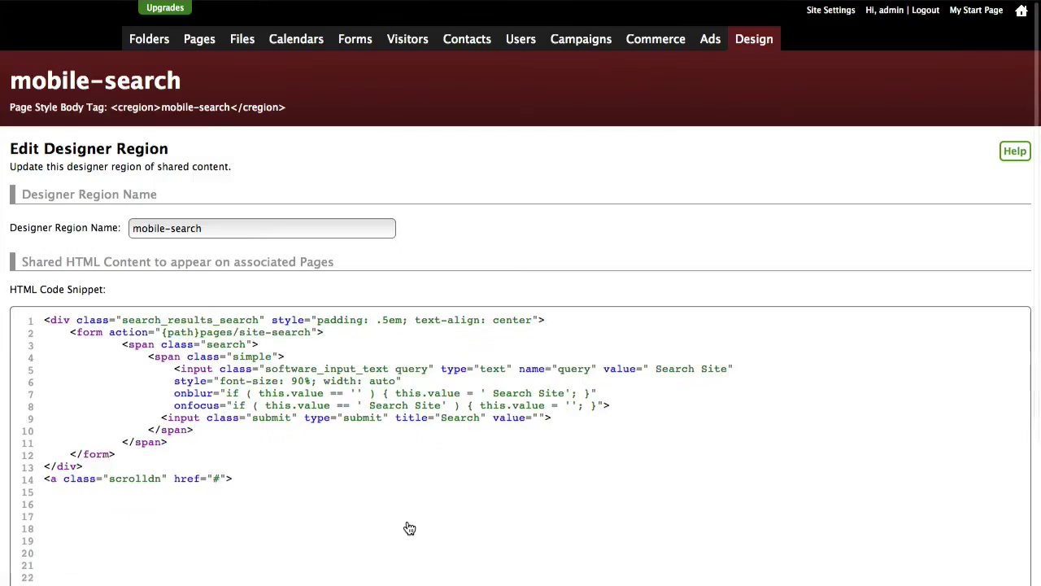
left_click_drag(246, 480, 49, 481)
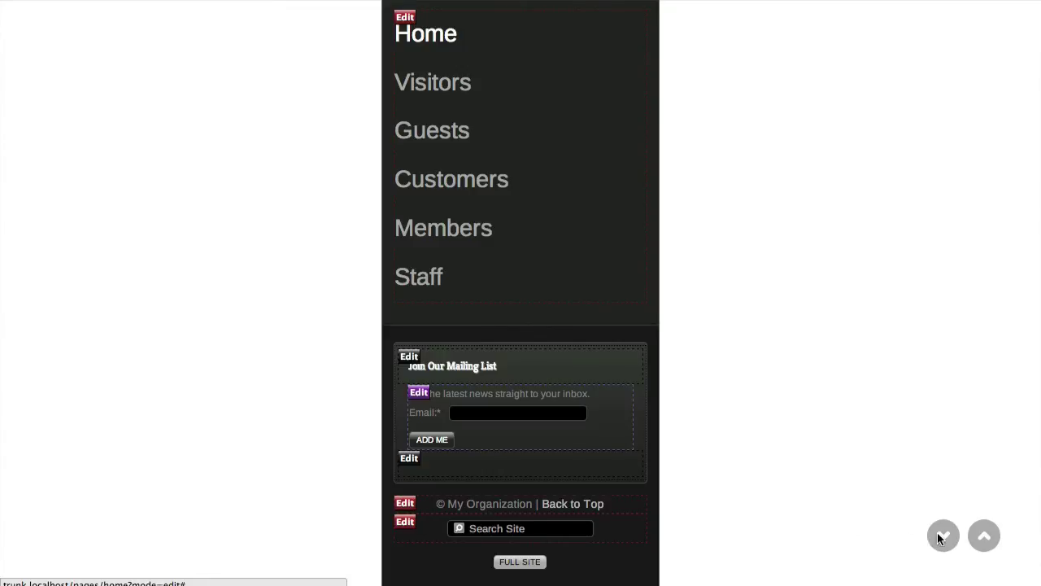
left_click(986, 539)
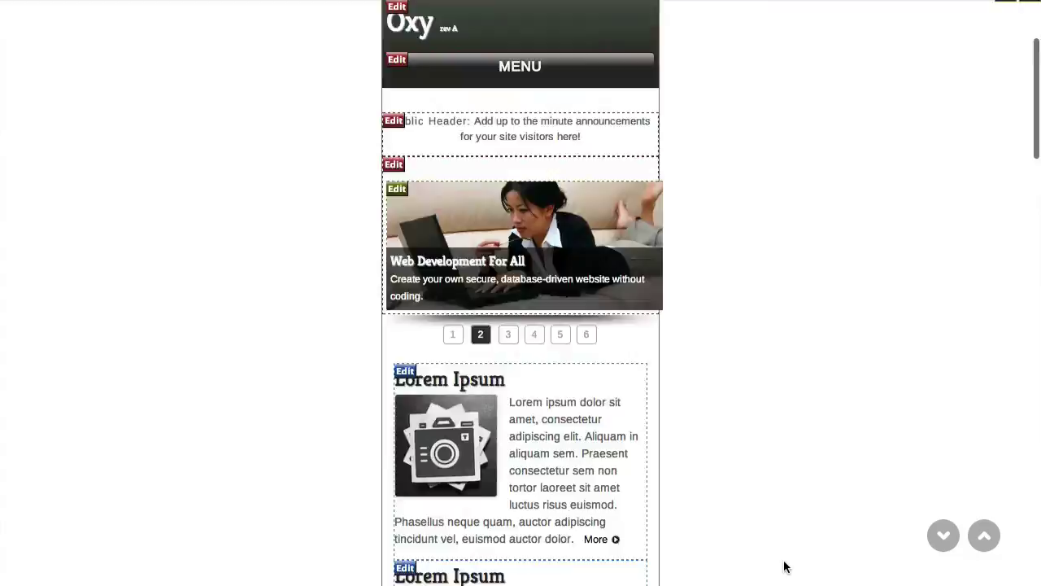